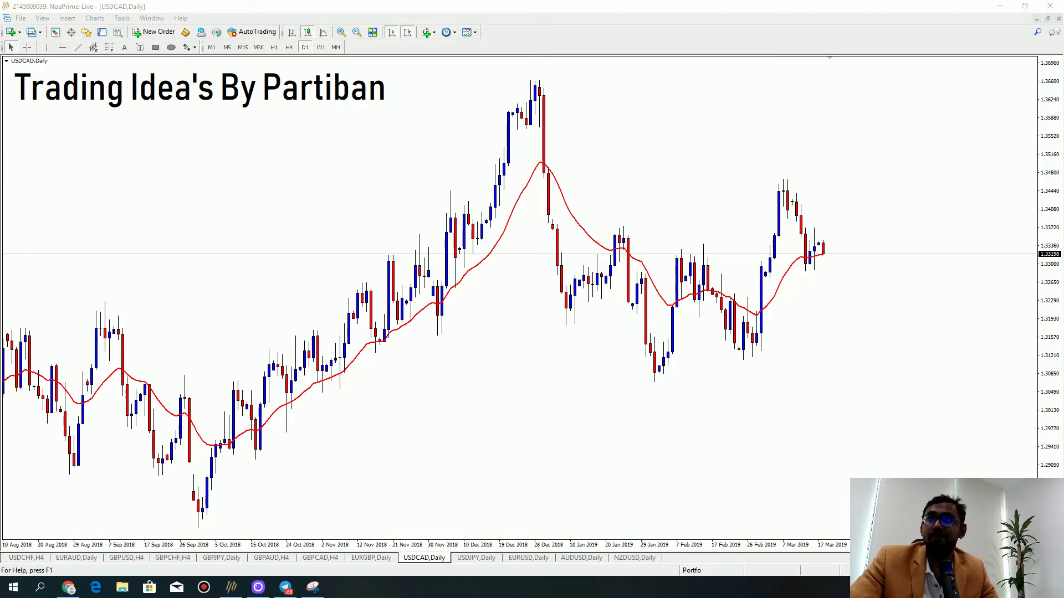
Draw a PaleGreen zone over the February 2019 candles, stretch it right, and copy it up near 1.3380.
click(814, 219)
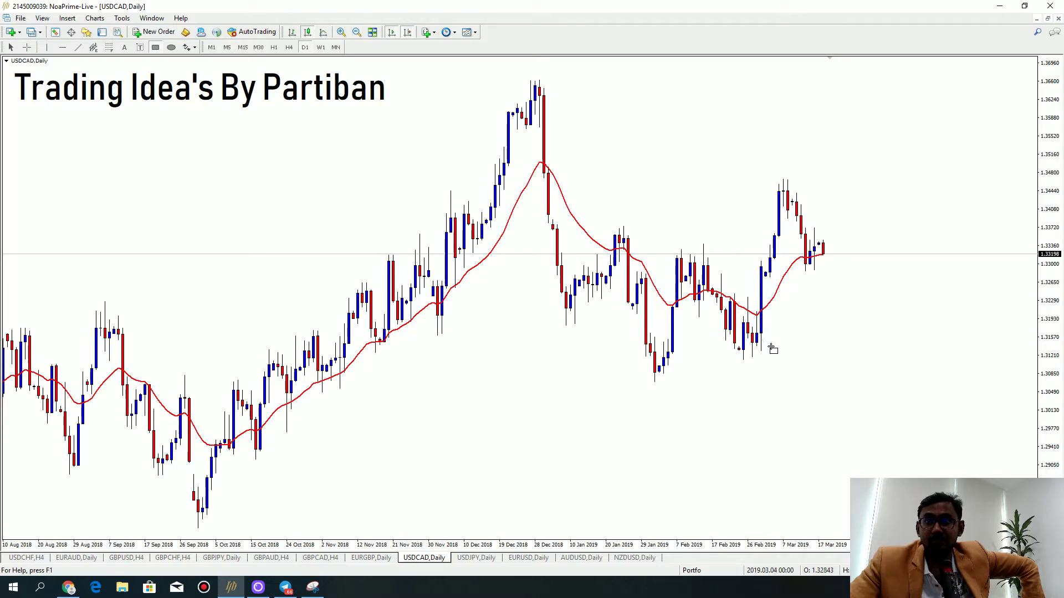
drag(734, 287, 929, 298)
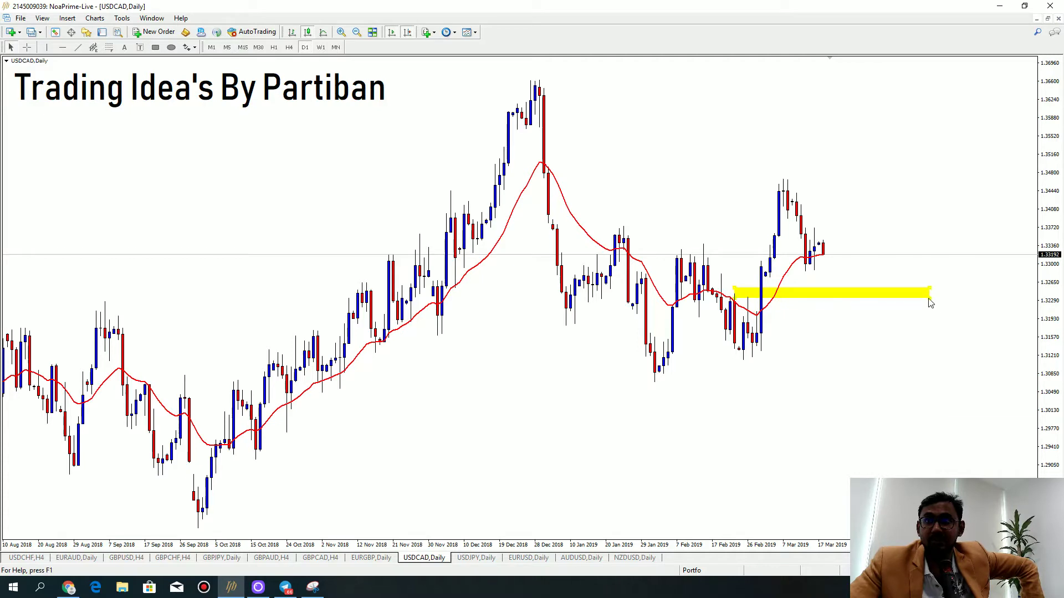
right_click(930, 302)
click(967, 304)
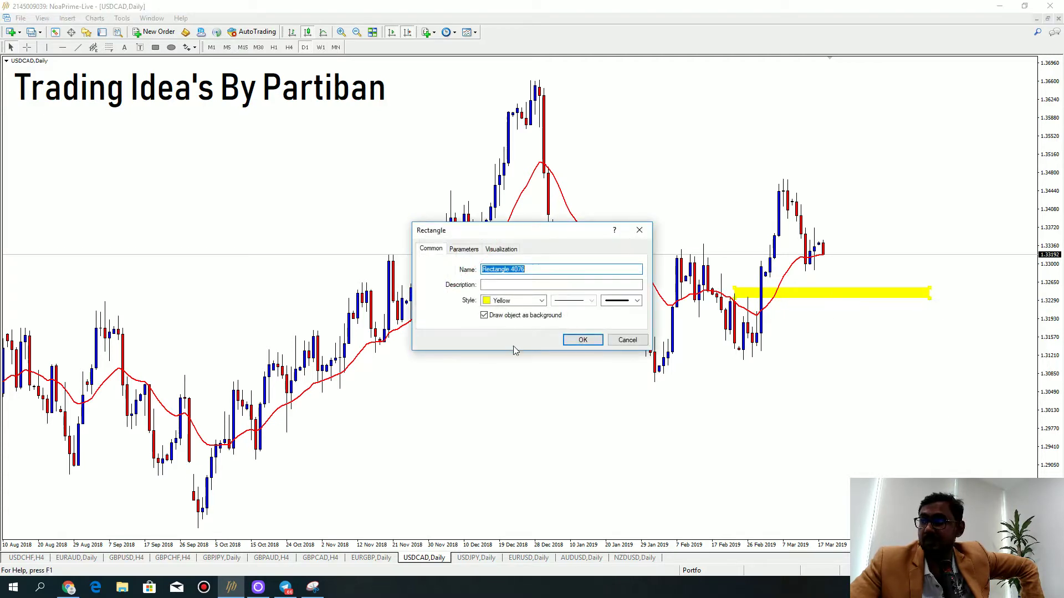
click(542, 301)
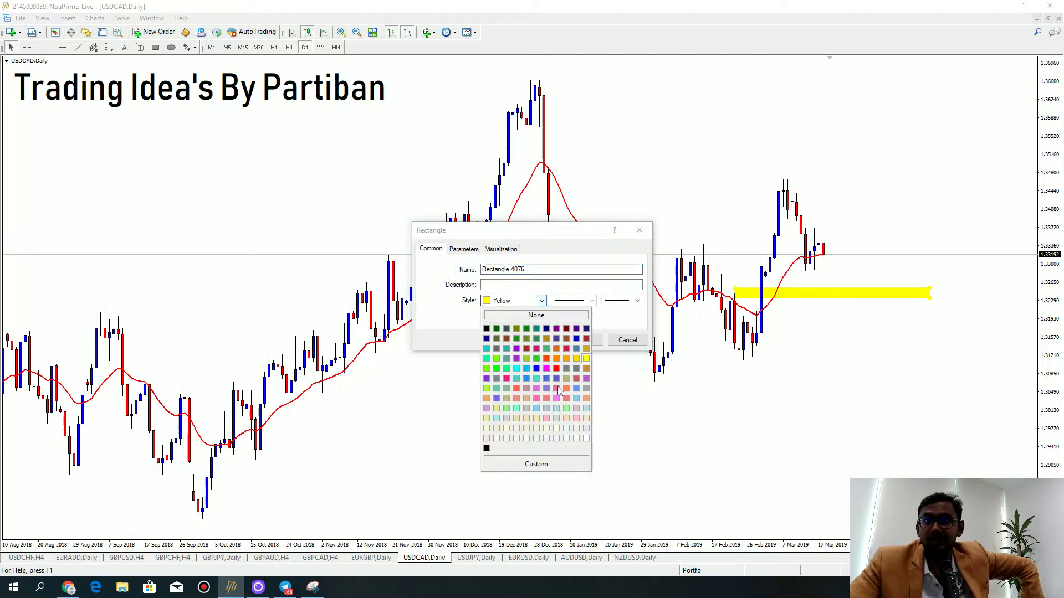
click(489, 413)
click(583, 339)
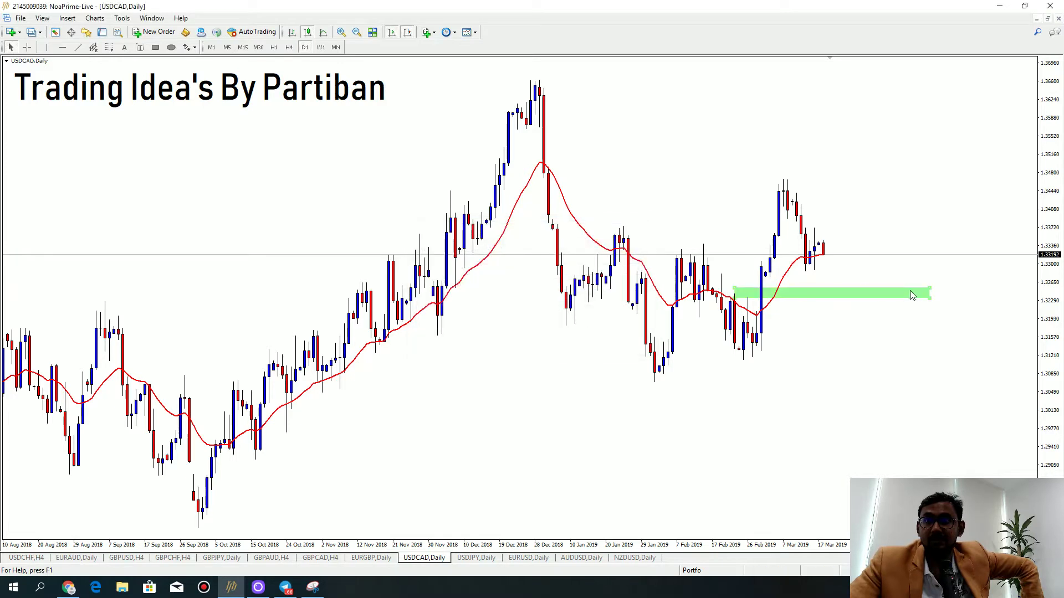
drag(930, 294, 1006, 292)
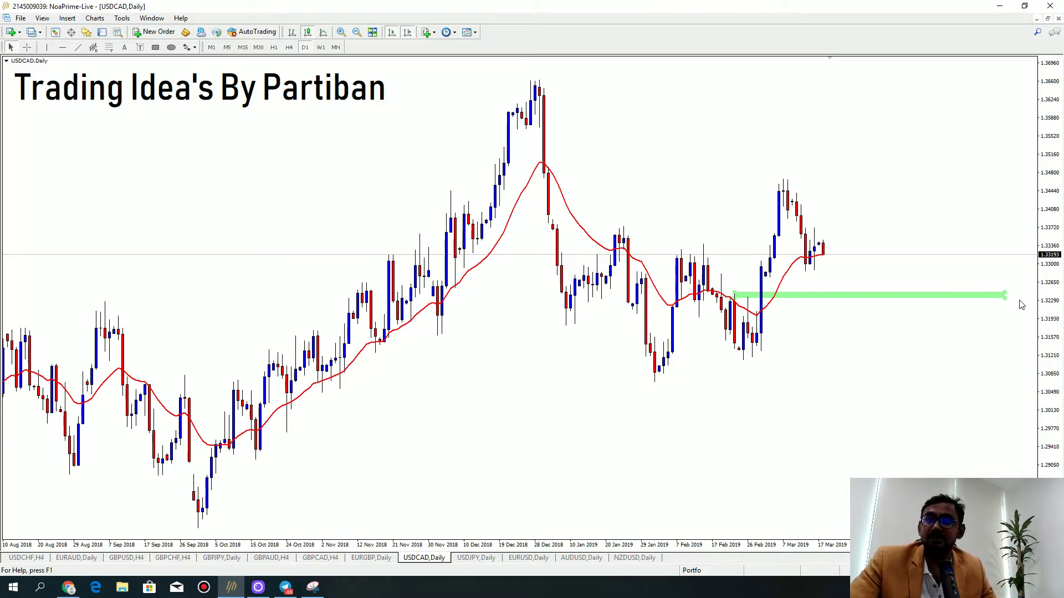
drag(1006, 294, 1021, 219)
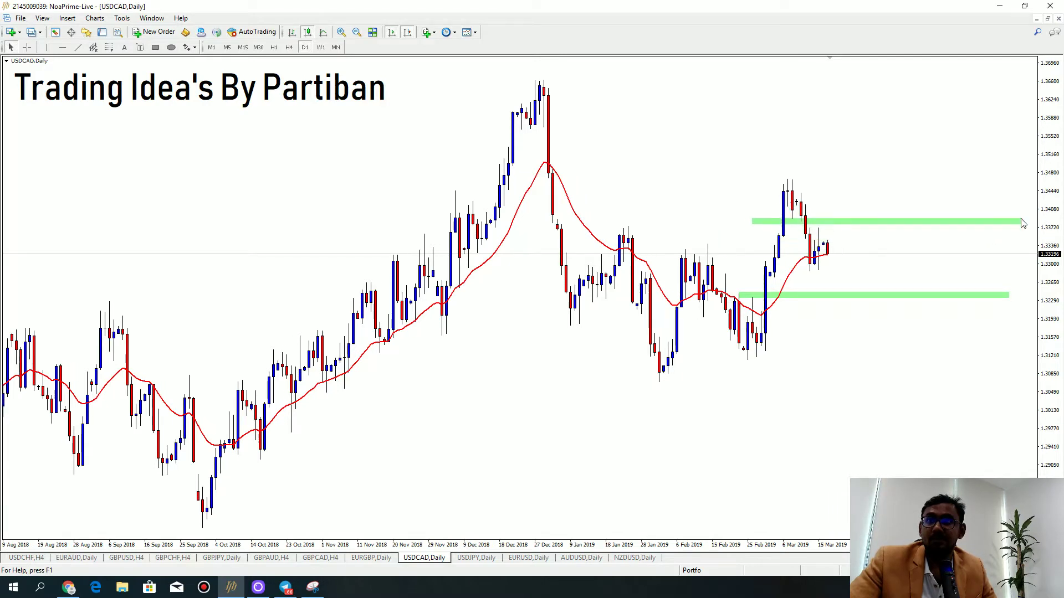
Change the upper zone's colour to Pink.
right_click(1021, 220)
click(991, 223)
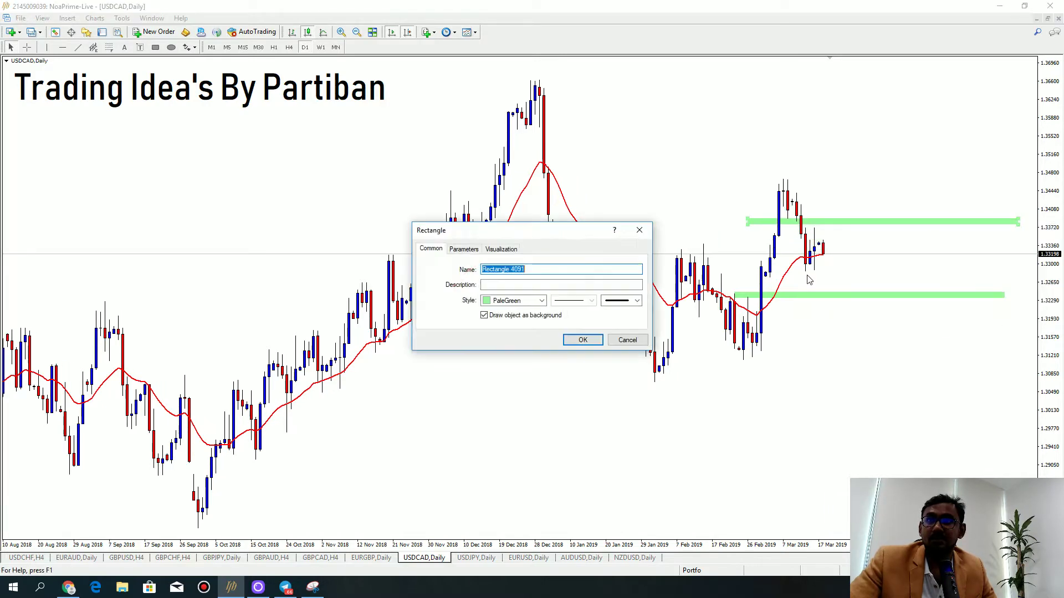
click(542, 301)
click(576, 417)
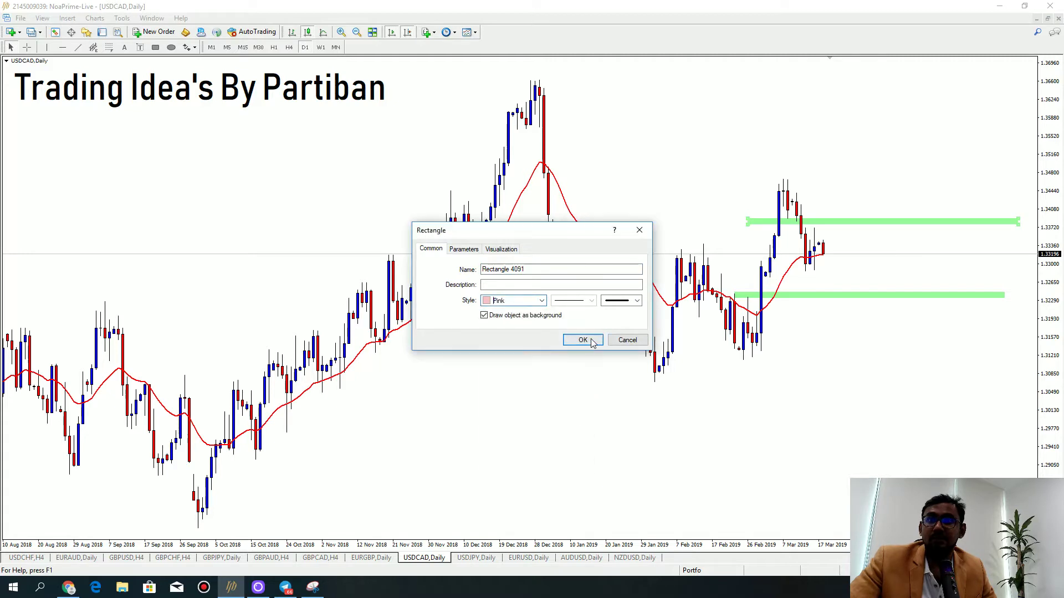
click(583, 340)
Move the pink zone onto the December 2018 highs, stretch it right, and copy it down near 1.3400.
drag(858, 215, 656, 133)
drag(785, 131, 1040, 133)
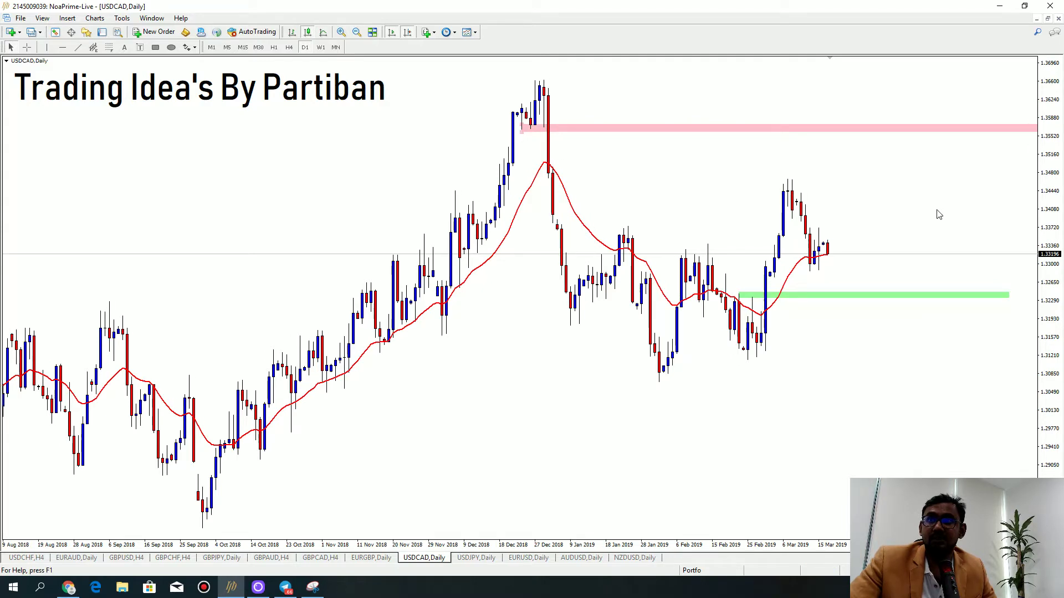
drag(519, 136, 775, 223)
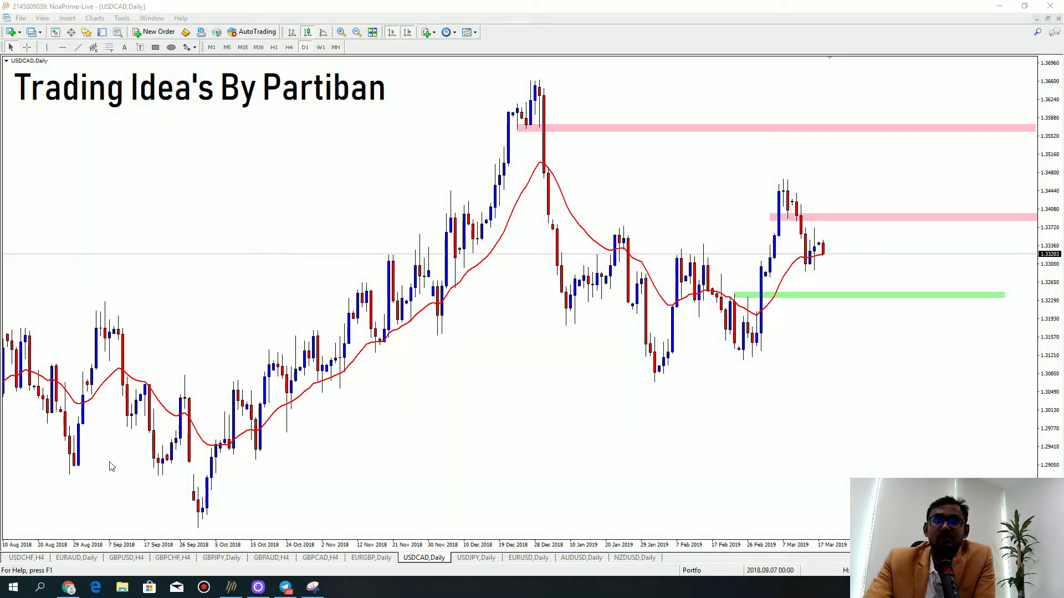
Cycle through the chart tabs to USDJPY and switch it to the H4 timeframe.
click(119, 559)
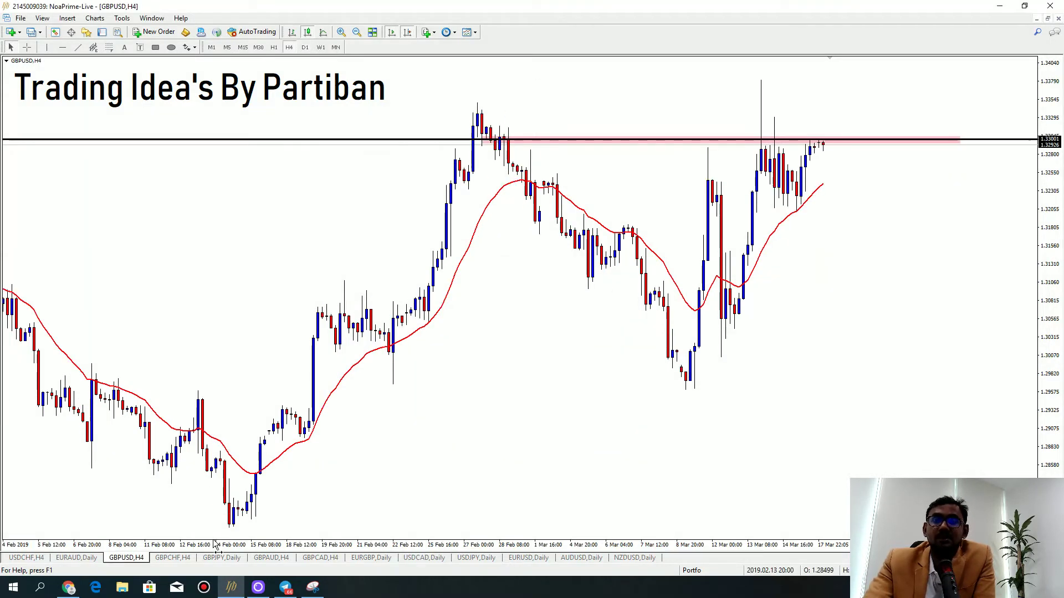
click(188, 561)
click(207, 560)
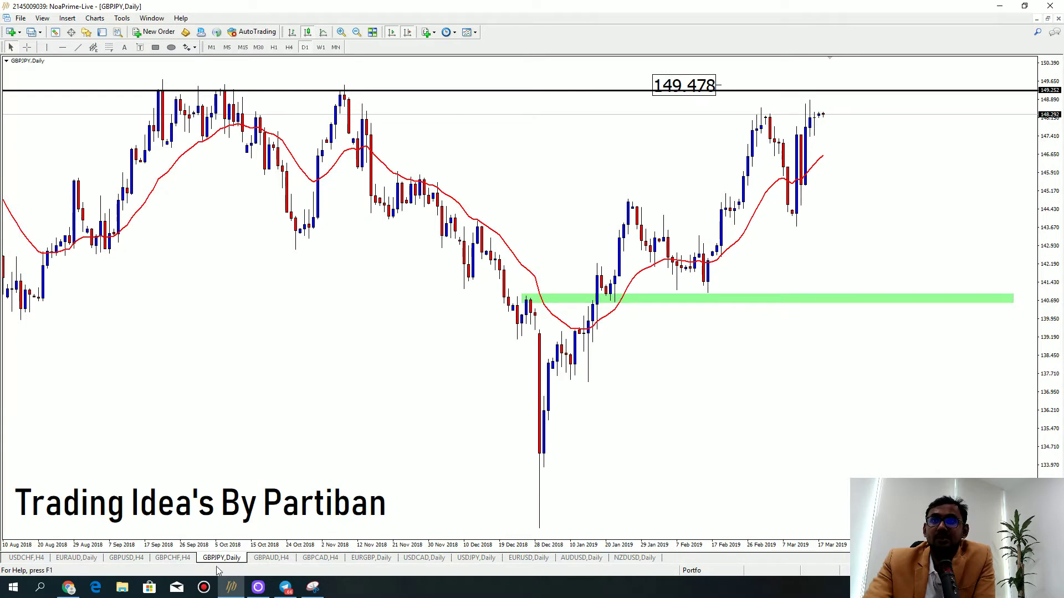
click(267, 561)
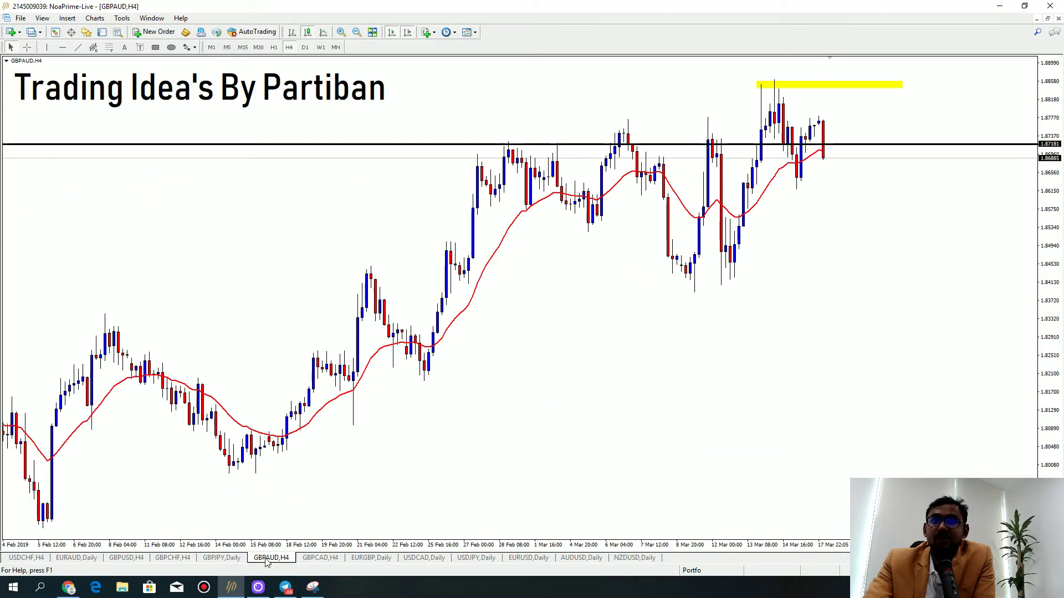
click(315, 561)
click(360, 559)
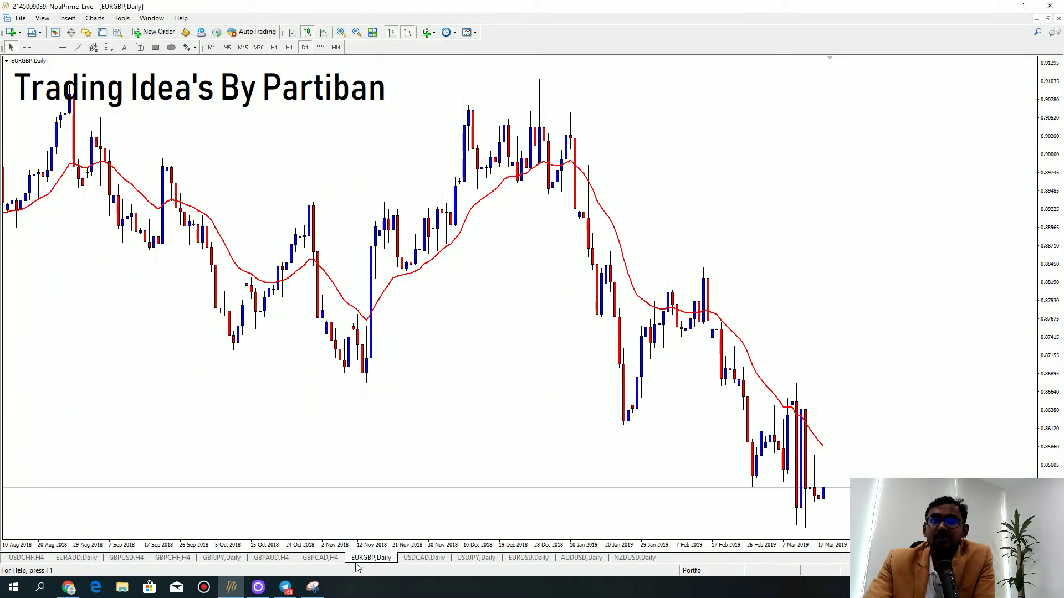
click(152, 560)
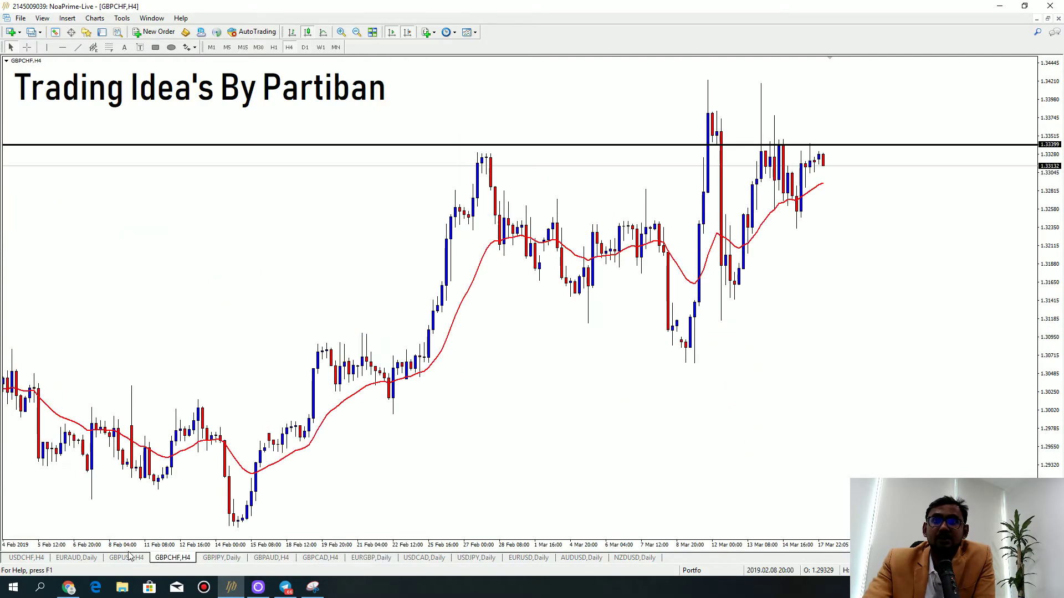
click(126, 557)
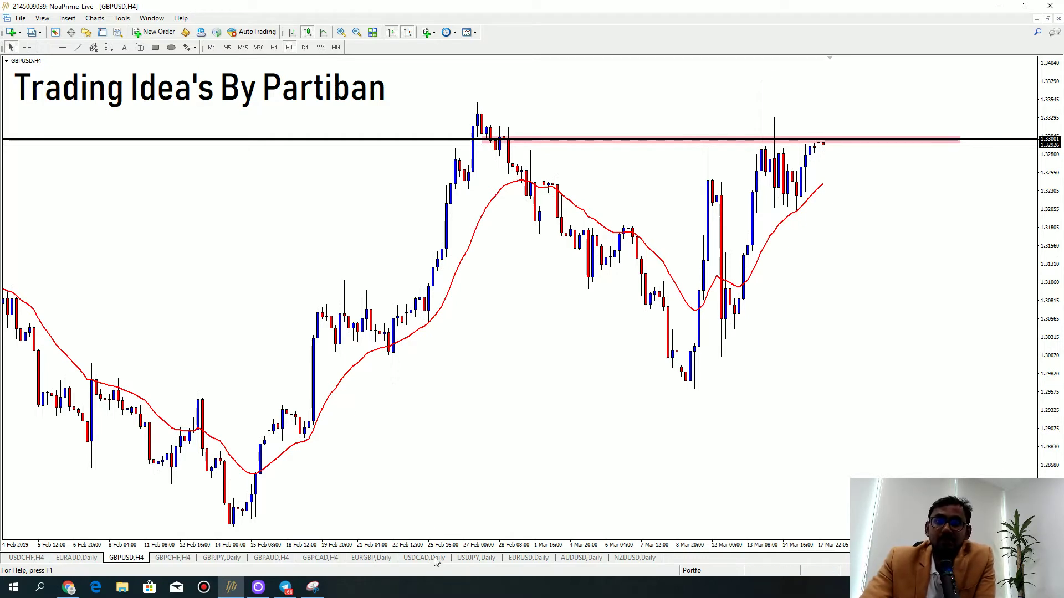
click(453, 558)
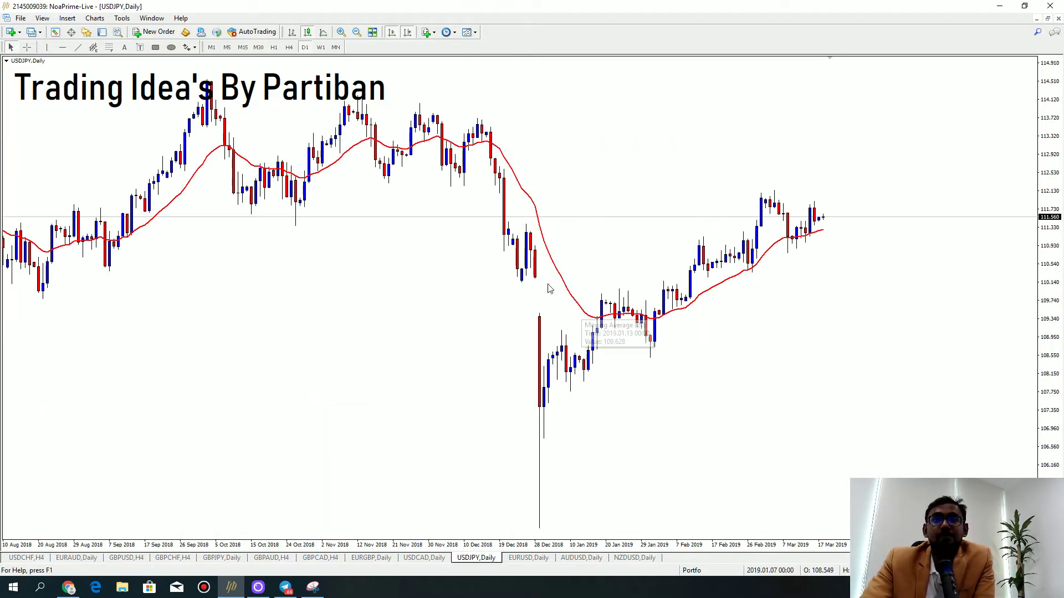
click(288, 48)
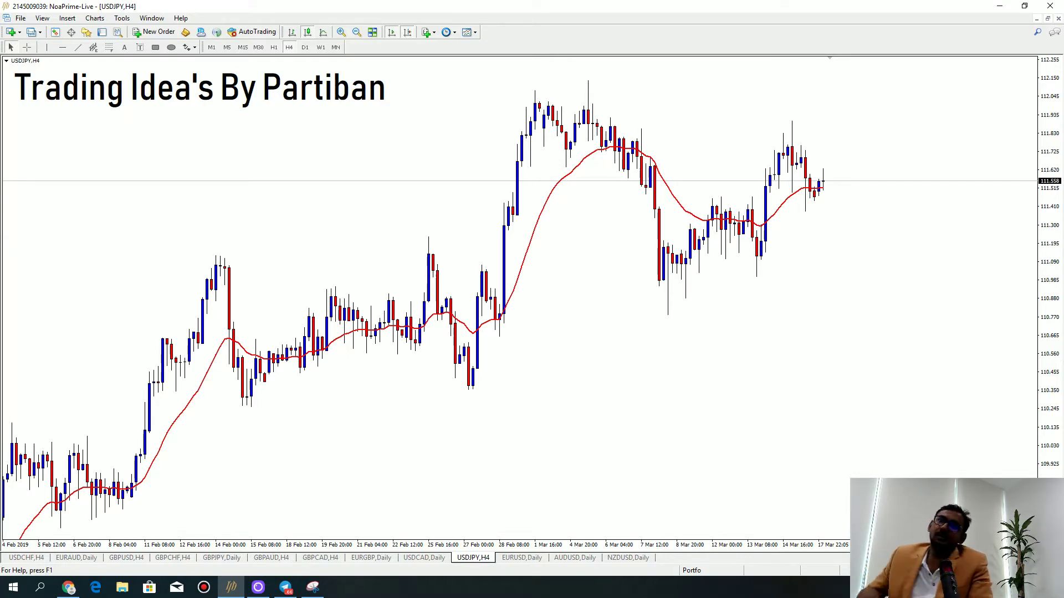
Return the USDJPY chart to Daily candles with auto-scroll to the newest bars.
click(305, 47)
click(321, 47)
click(311, 47)
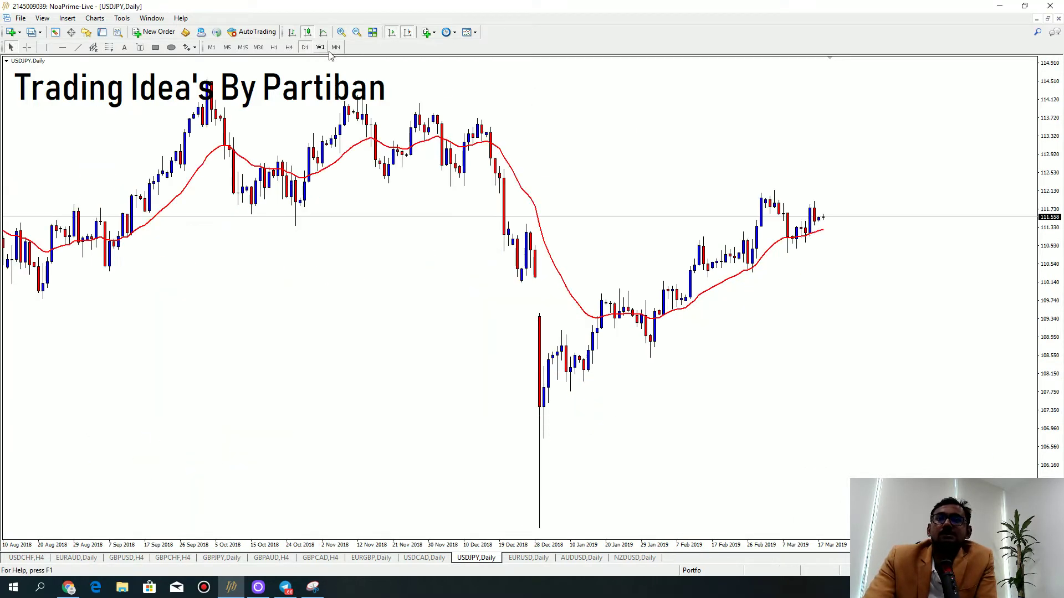
click(393, 33)
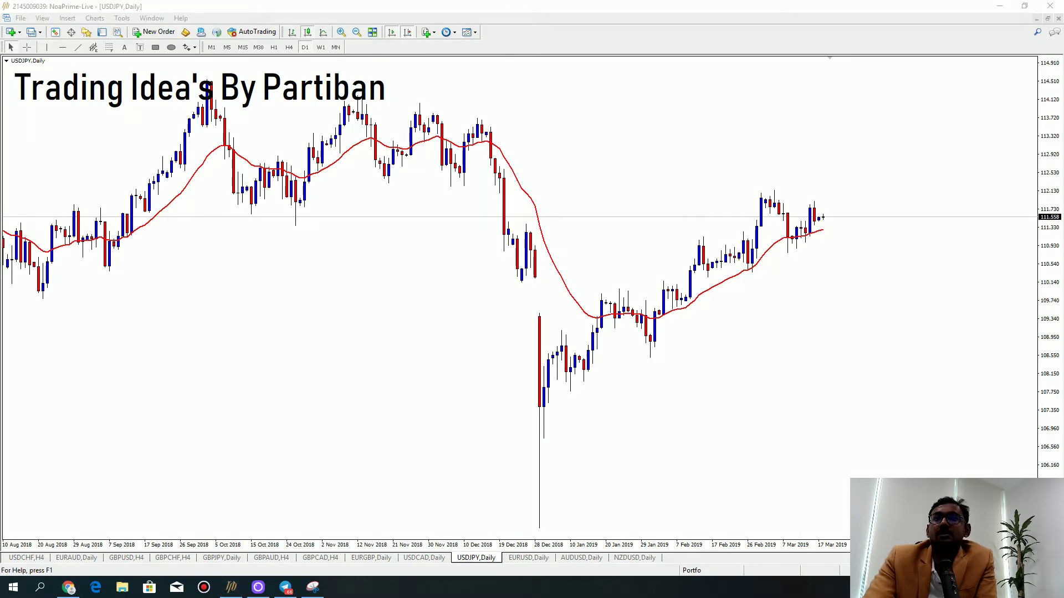
Mark USDJPY with resistance and support lines, highlights and a projected-move arrow.
drag(745, 196, 856, 196)
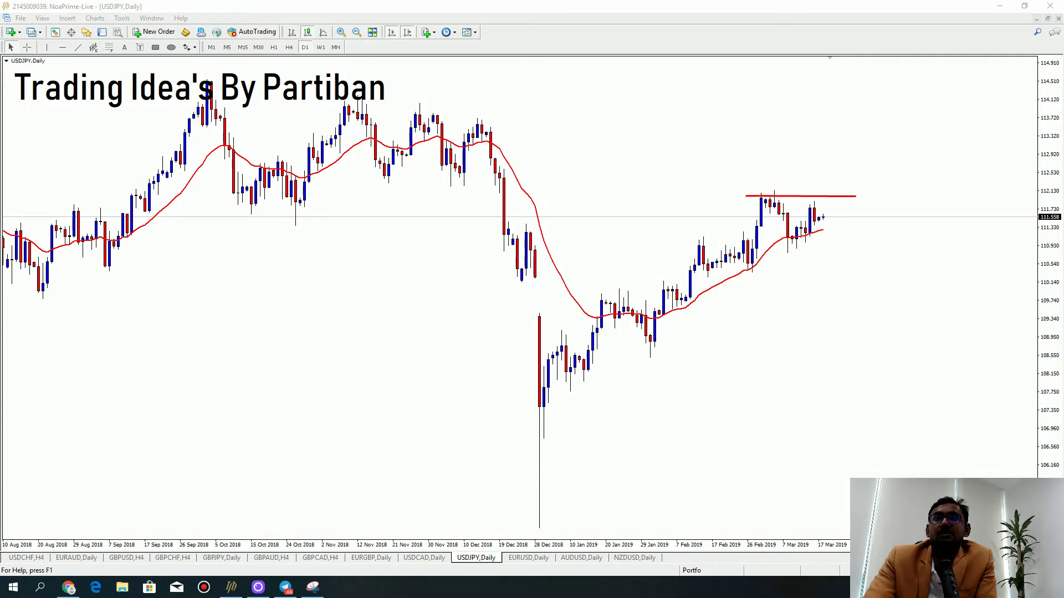
drag(377, 179, 970, 176)
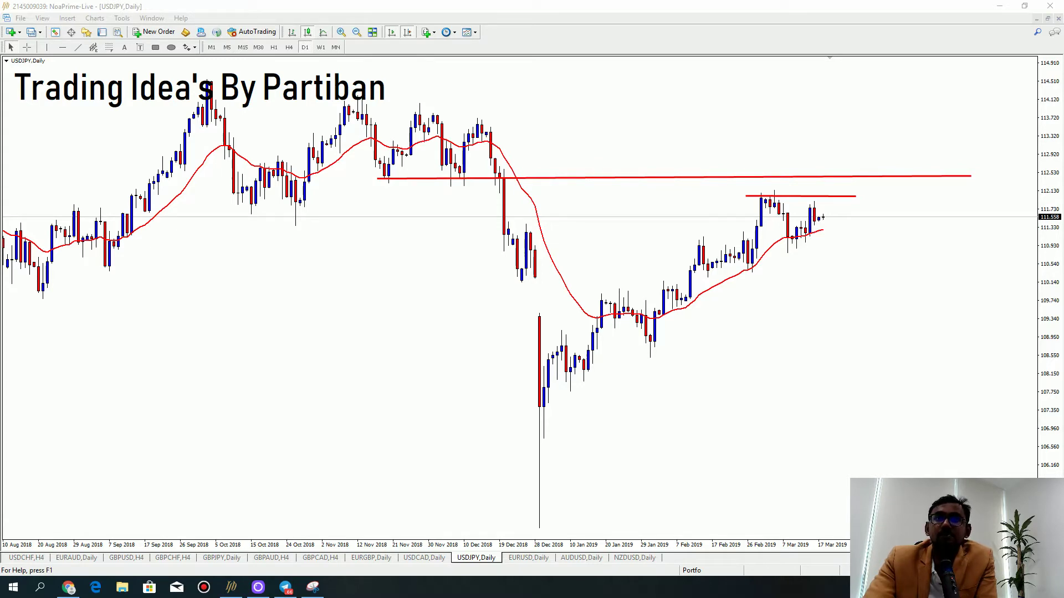
mouse_move(749, 176)
mouse_down()
mouse_move(863, 169)
mouse_move(813, 178)
mouse_move(831, 180)
mouse_up()
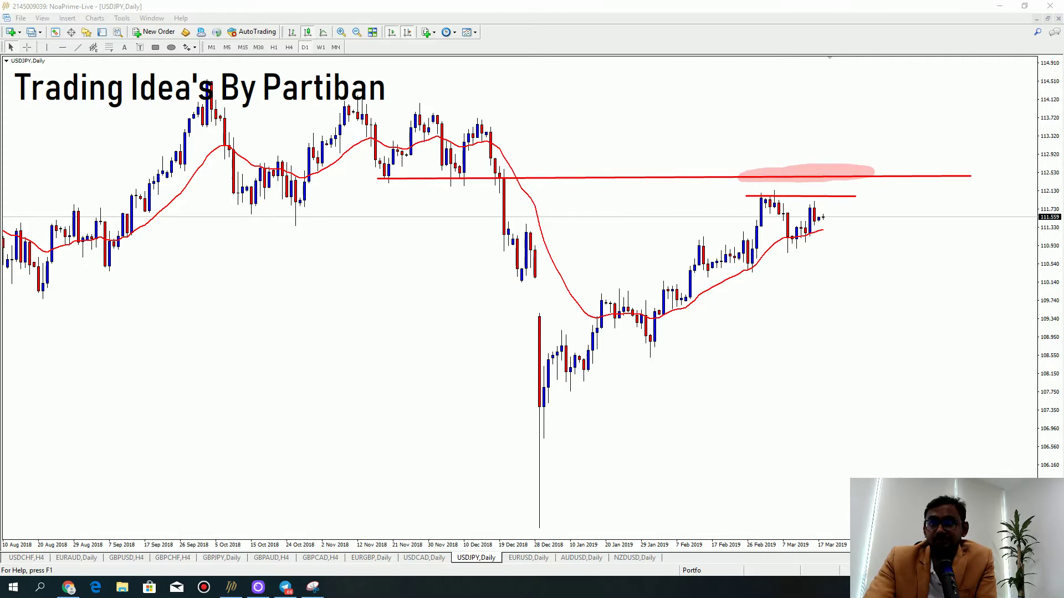
mouse_move(827, 216)
mouse_down()
mouse_move(838, 183)
mouse_move(871, 258)
mouse_up()
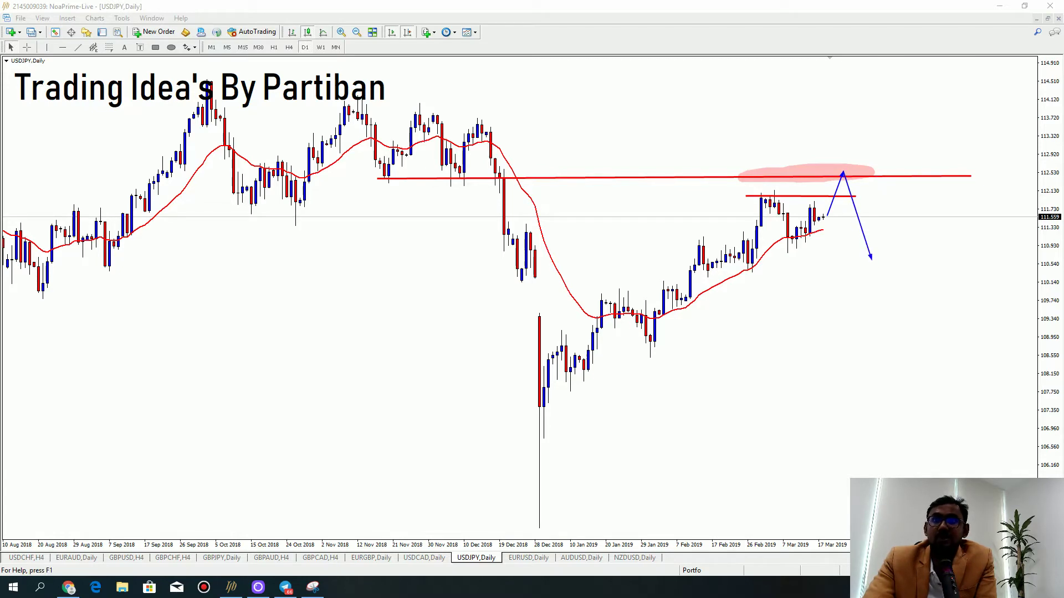
drag(870, 259, 865, 232)
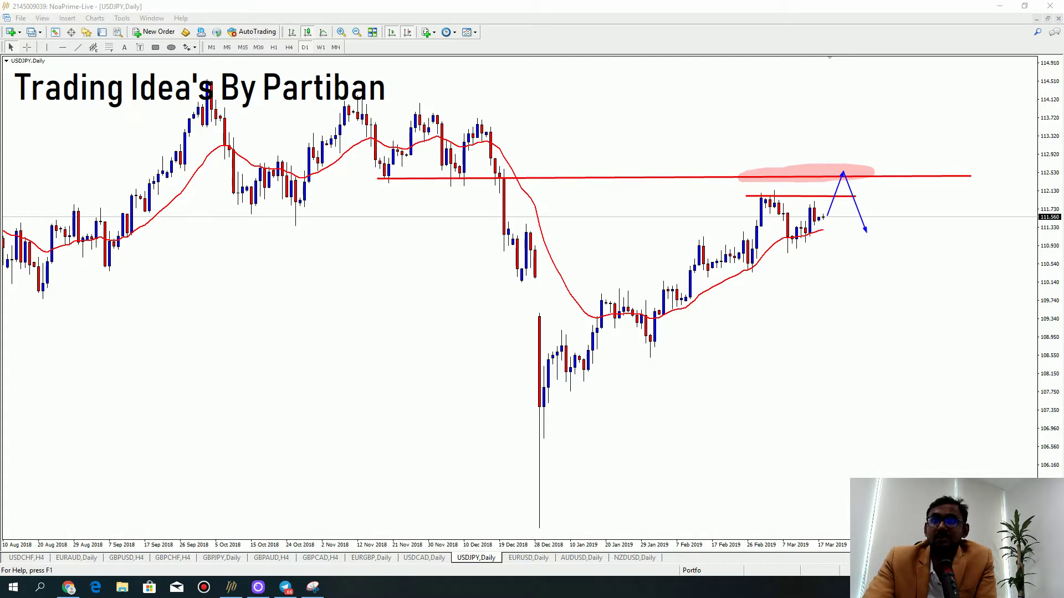
drag(701, 239, 911, 237)
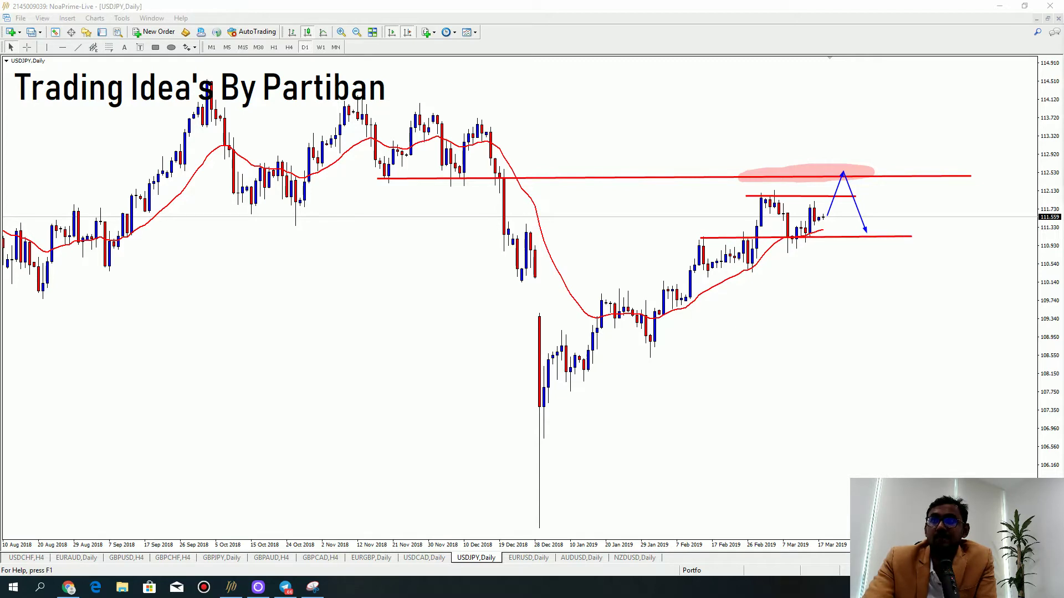
mouse_move(765, 233)
mouse_down()
mouse_move(902, 246)
mouse_move(793, 248)
mouse_up()
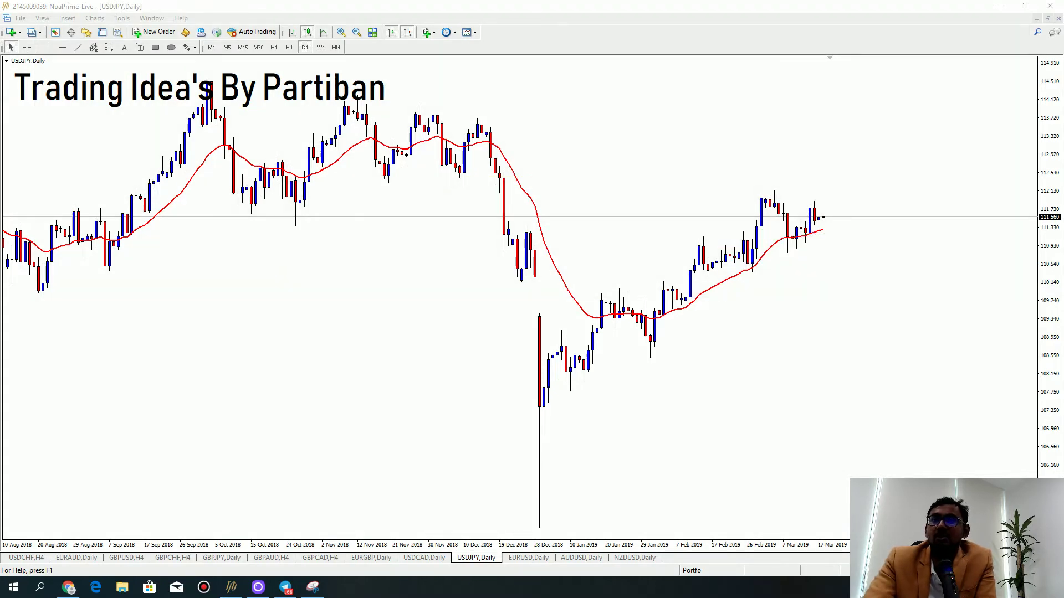
Measure a price move on USDJPY, then switch to the EURUSD daily chart.
middle_click(862, 236)
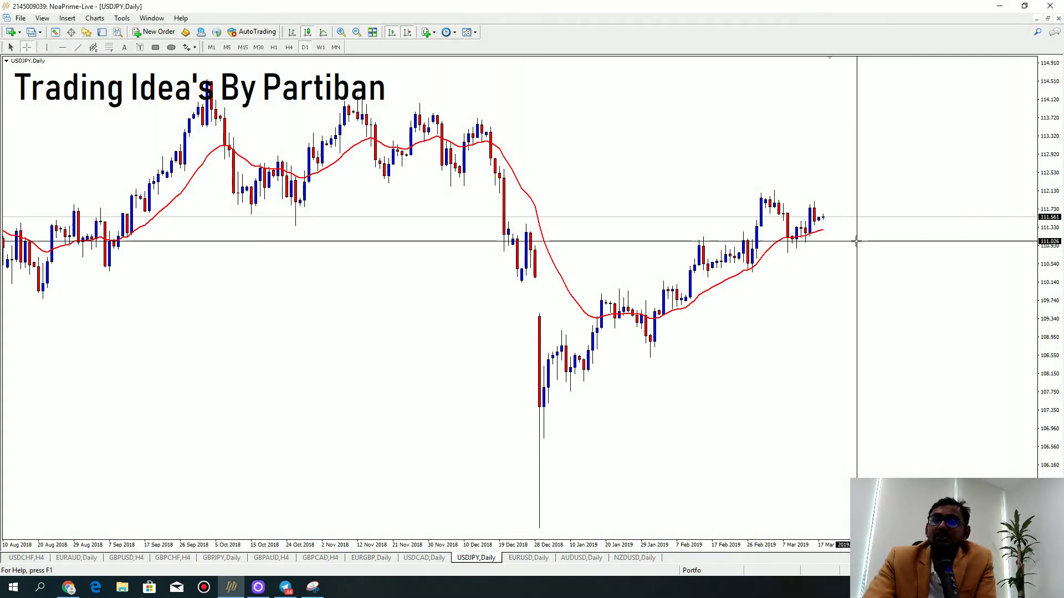
drag(847, 248, 801, 194)
drag(534, 564, 530, 564)
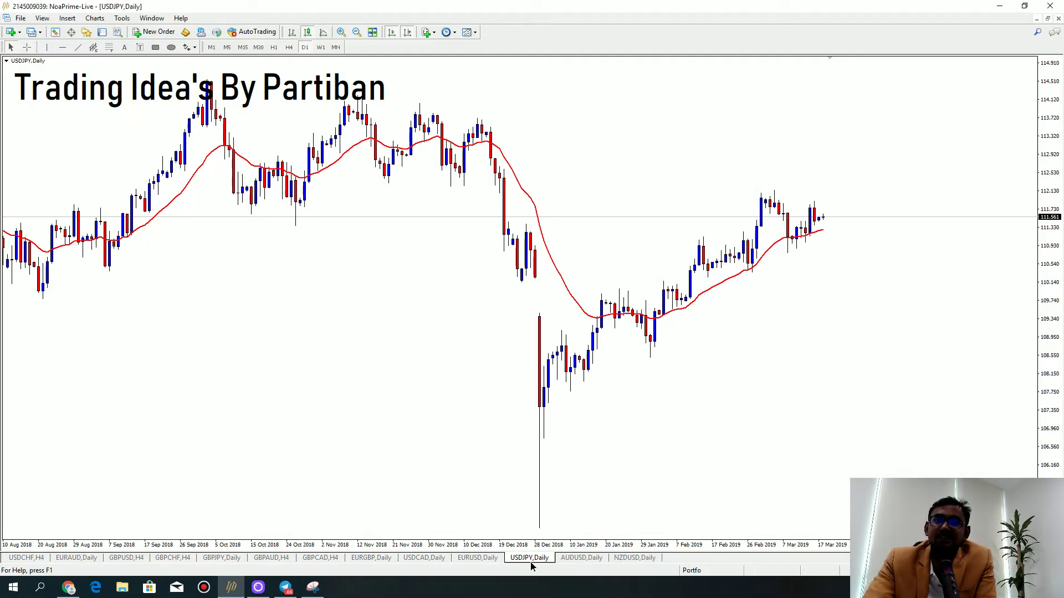
click(471, 557)
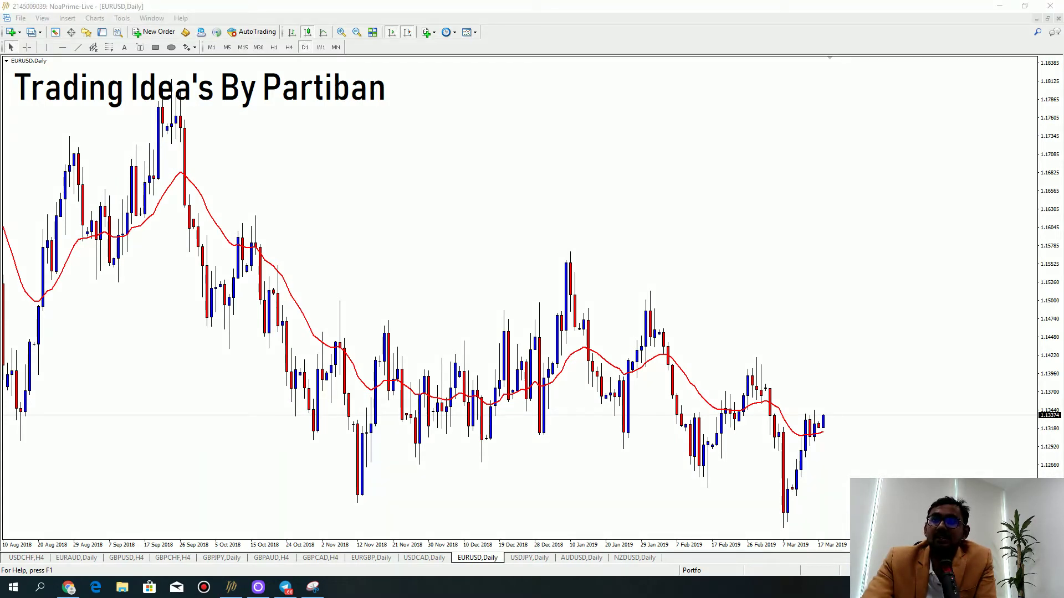
Sketch a temporary level and down-arrow at the current EURUSD price, then erase them.
drag(732, 423, 871, 425)
drag(826, 424, 853, 486)
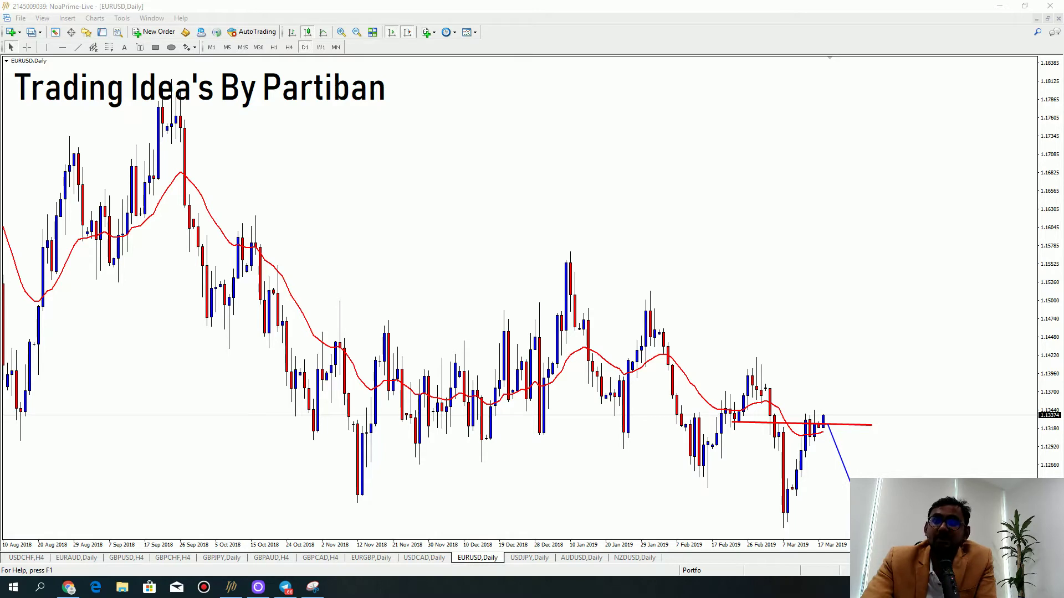
key(e)
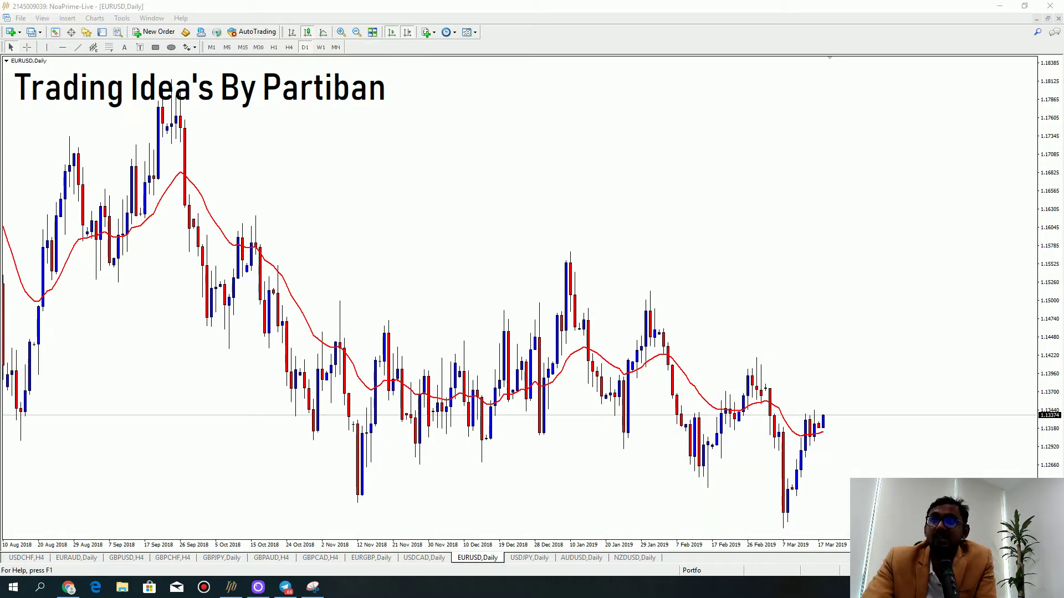
Draw two falling red channels: from the January 2019 high and across Oct–Nov 2018.
mouse_move(568, 255)
mouse_down()
mouse_move(978, 446)
mouse_move(906, 469)
mouse_move(915, 466)
mouse_up()
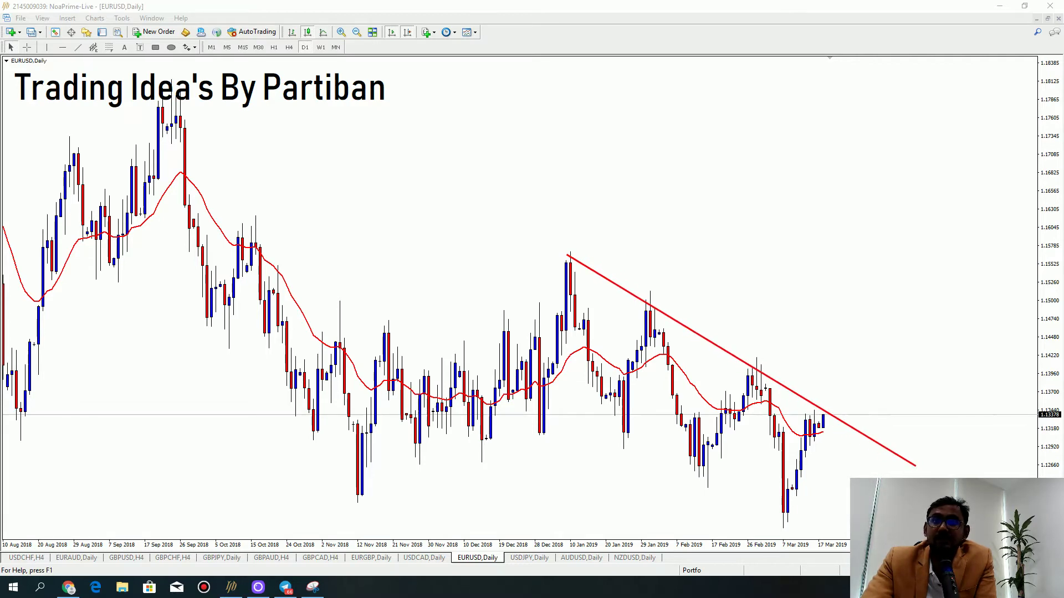
drag(543, 392, 801, 534)
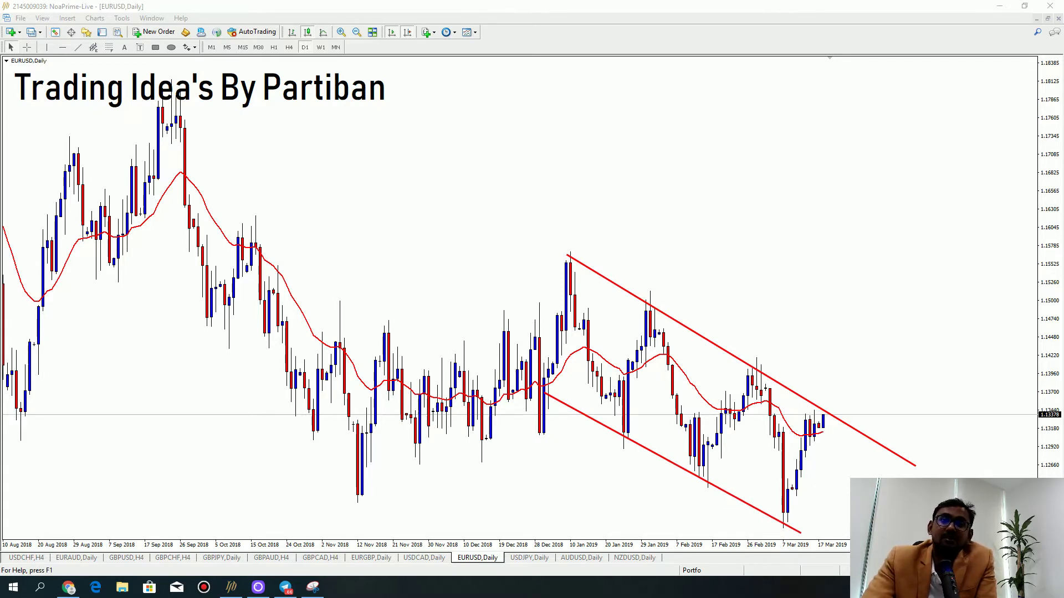
mouse_move(189, 311)
mouse_down()
mouse_move(360, 529)
mouse_move(381, 511)
mouse_up()
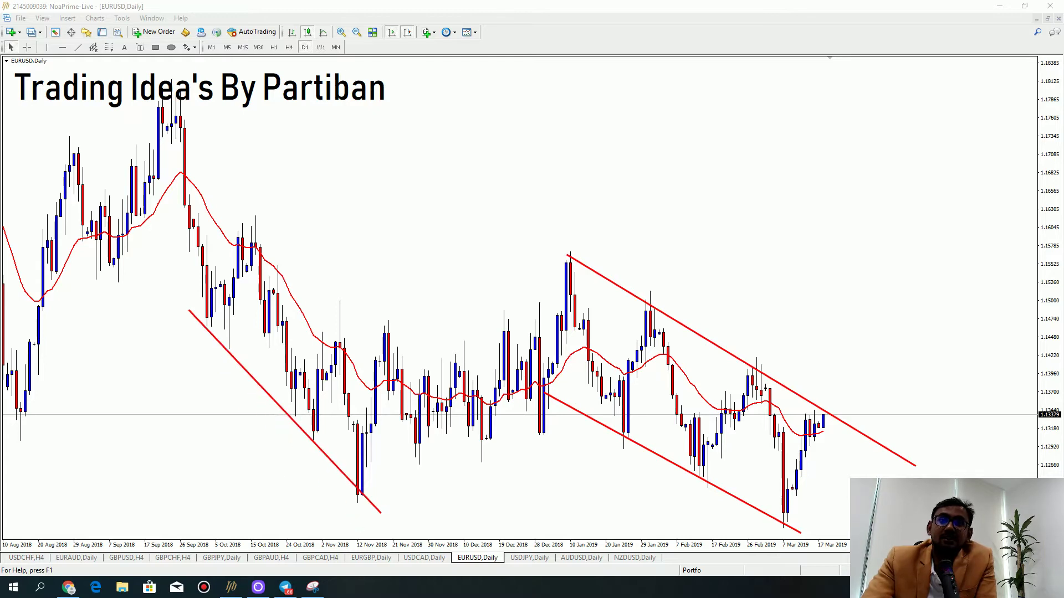
mouse_move(244, 220)
mouse_down()
mouse_move(341, 343)
mouse_move(451, 452)
mouse_up()
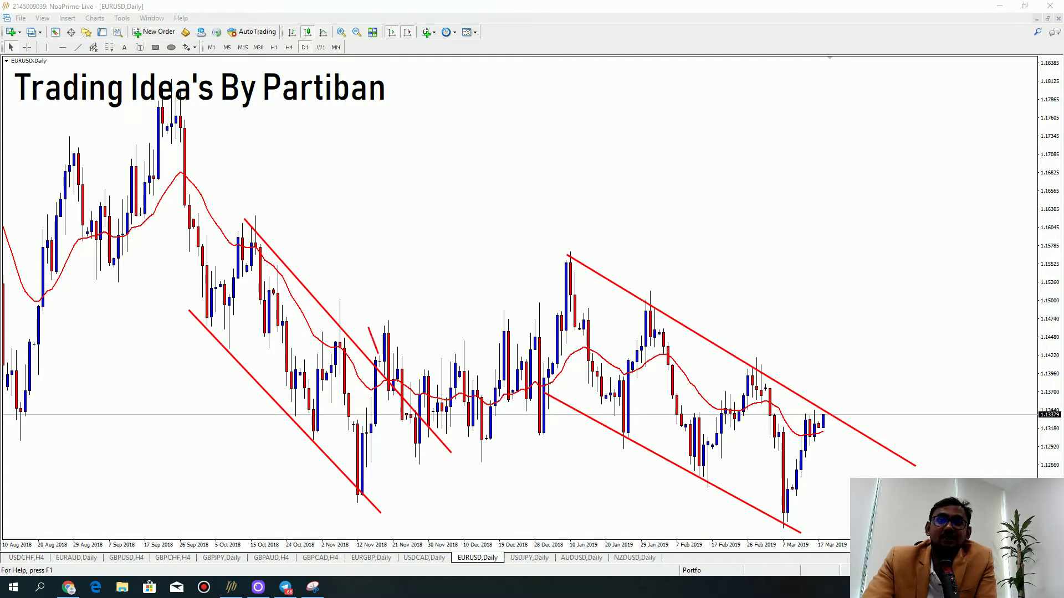
drag(379, 353, 374, 357)
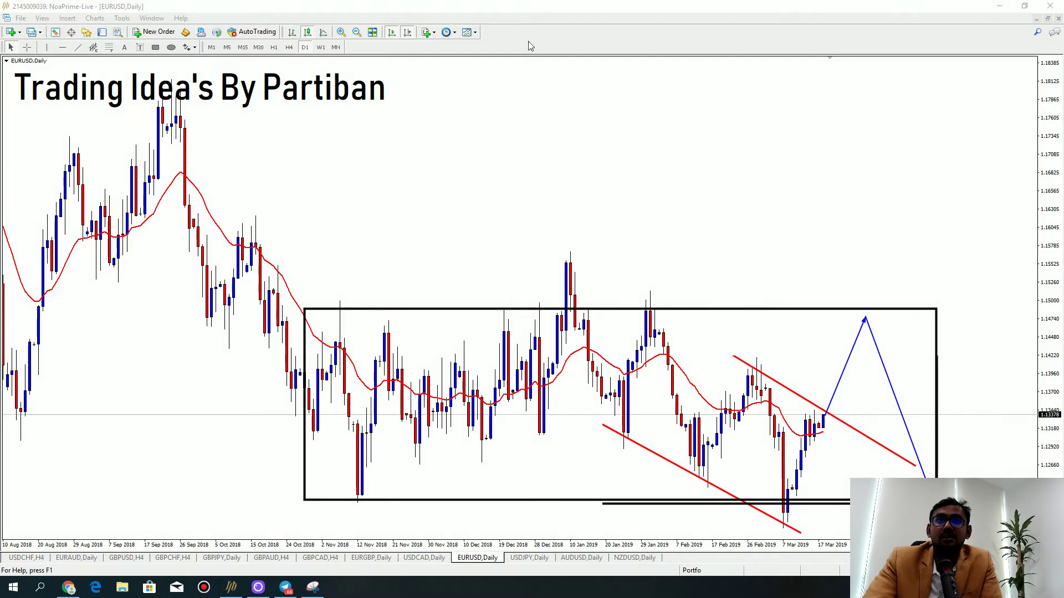
Draw a pink rectangle across the late-January 2019 EURUSD highs, then switch to AUDUSD daily.
click(162, 49)
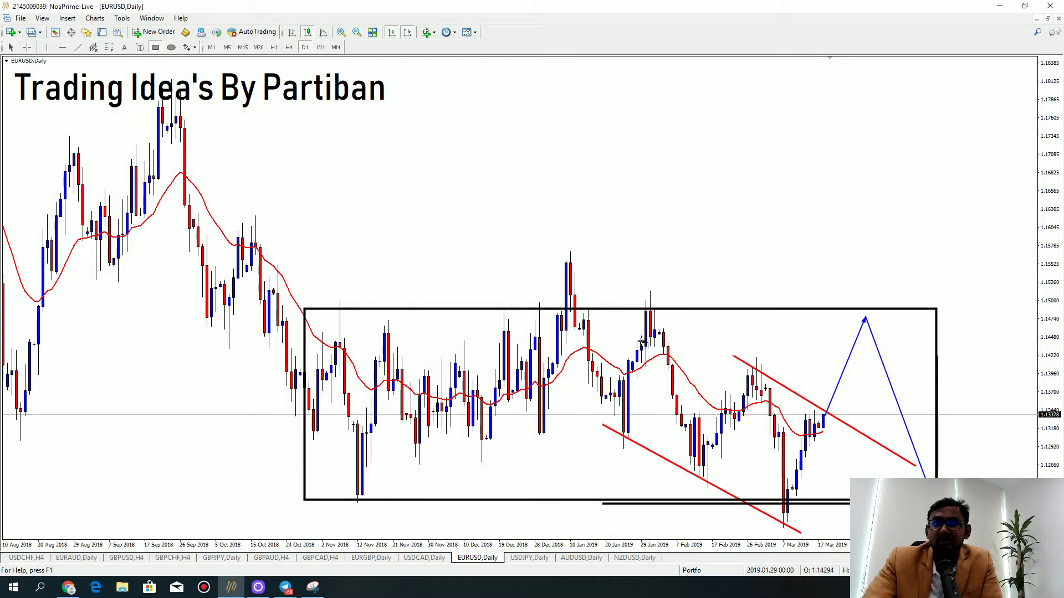
drag(641, 343, 950, 342)
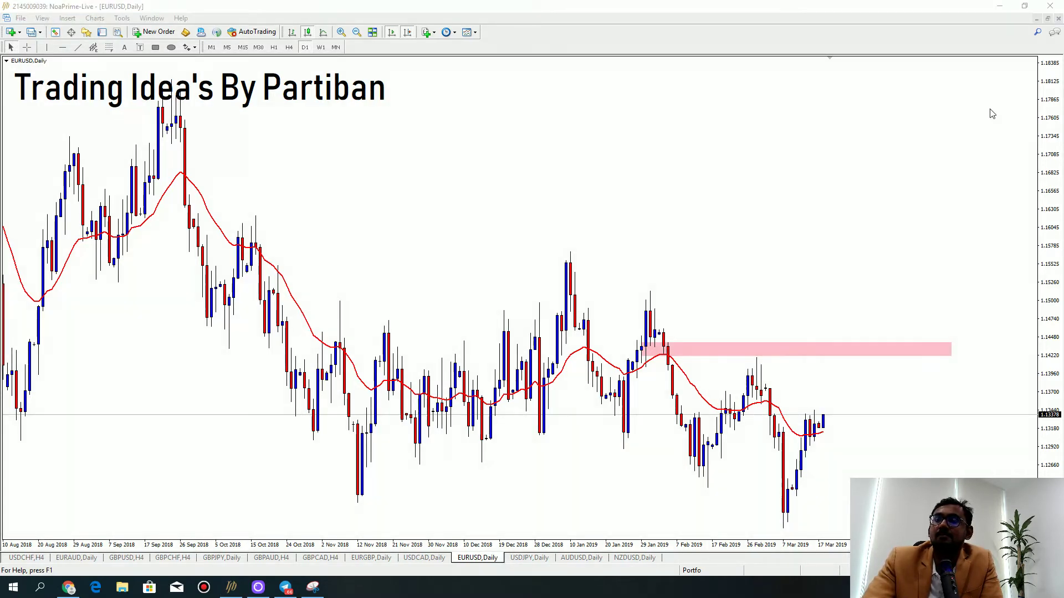
click(589, 486)
click(596, 559)
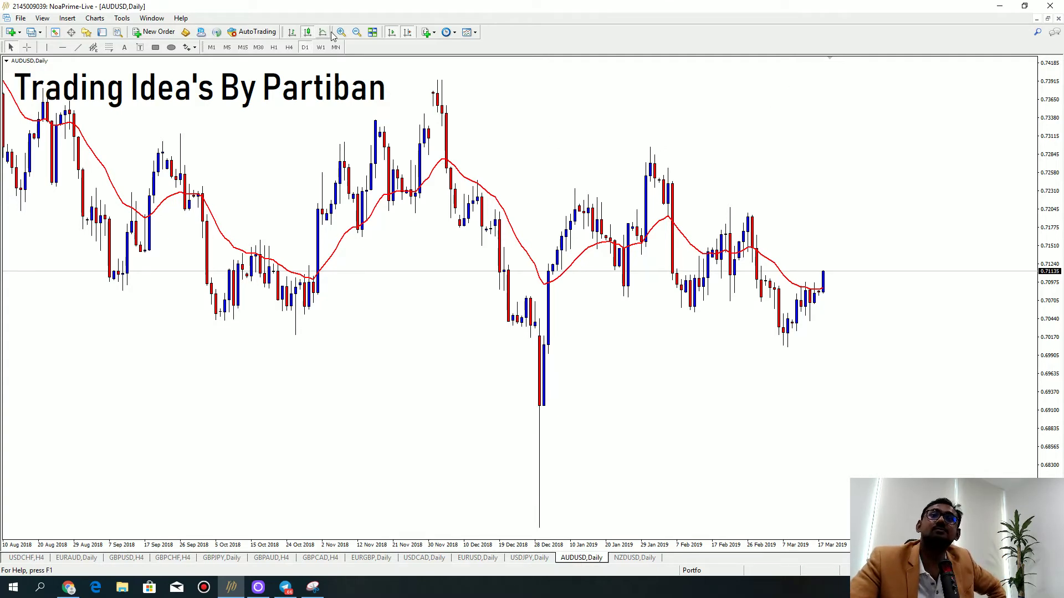
Zoom the AUDUSD chart out and back in, then set it to H4 candles.
click(357, 31)
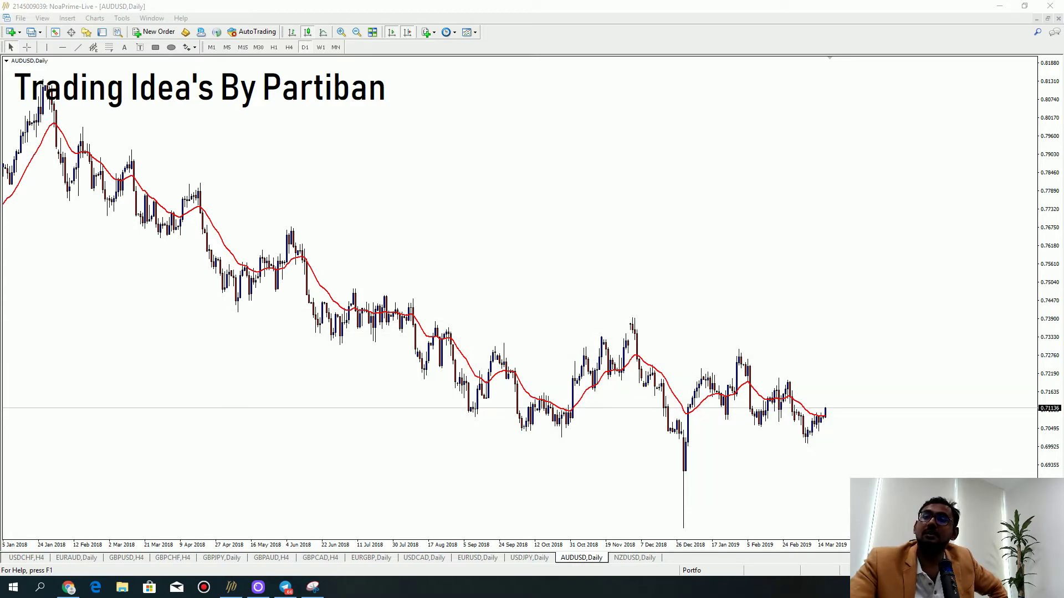
click(341, 32)
click(340, 32)
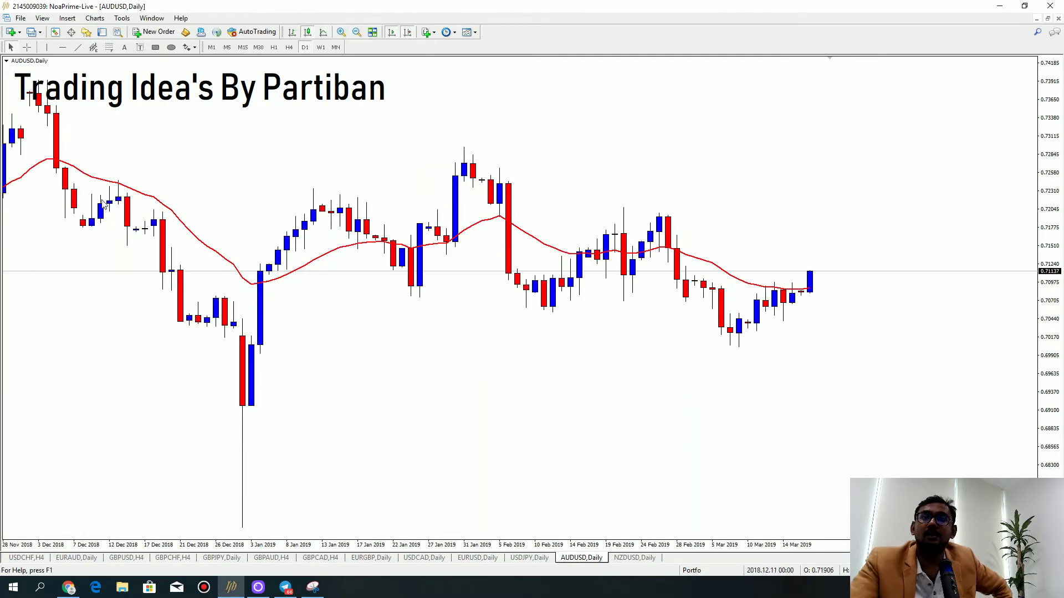
click(288, 47)
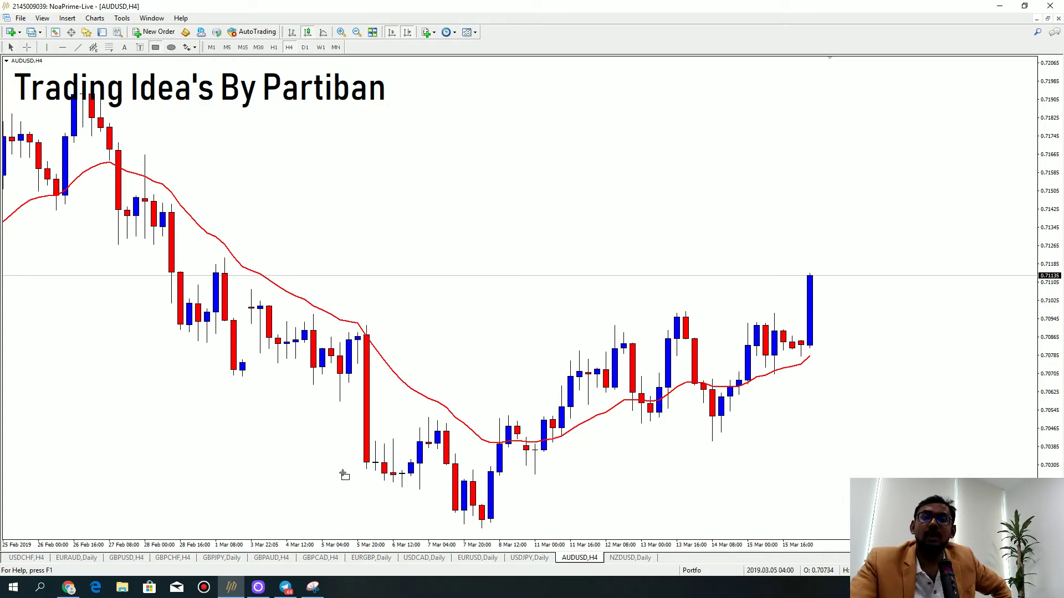
Draw a light-green rectangle zone along the 0.7046 price band.
drag(437, 421, 976, 432)
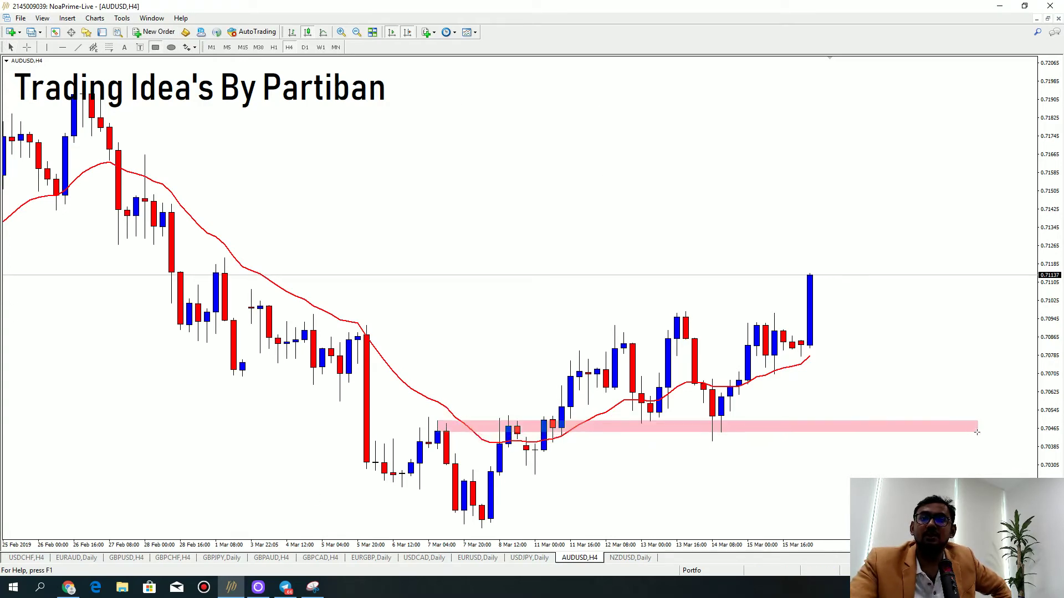
right_click(978, 431)
click(986, 437)
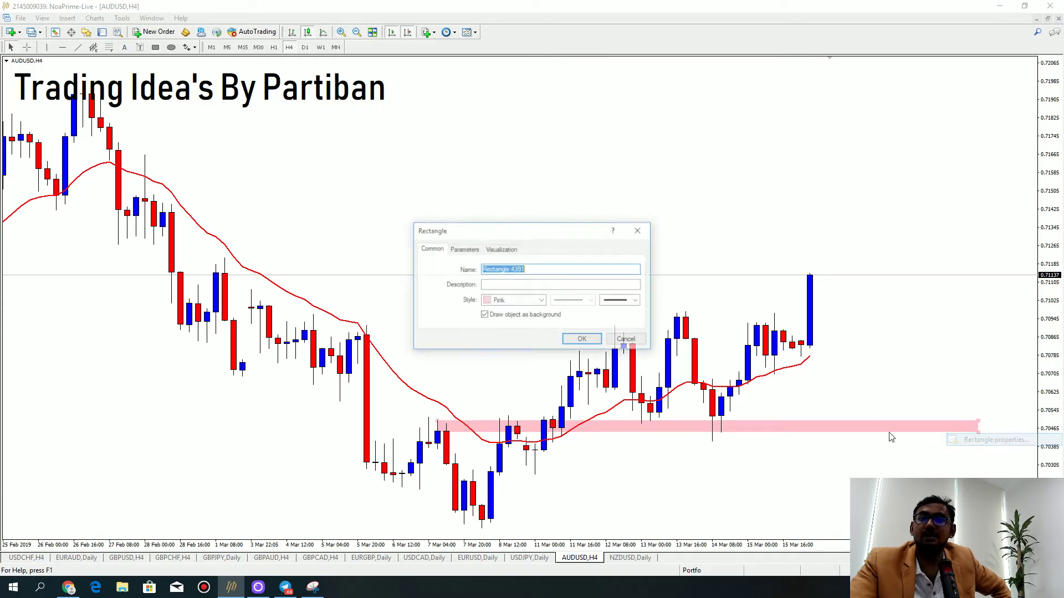
click(544, 302)
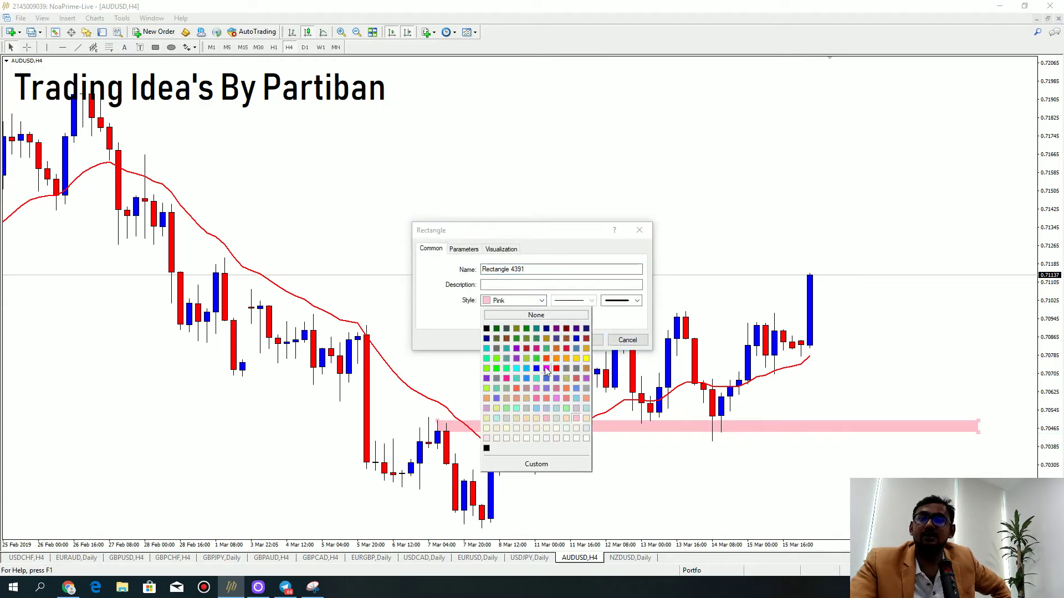
click(566, 409)
click(582, 340)
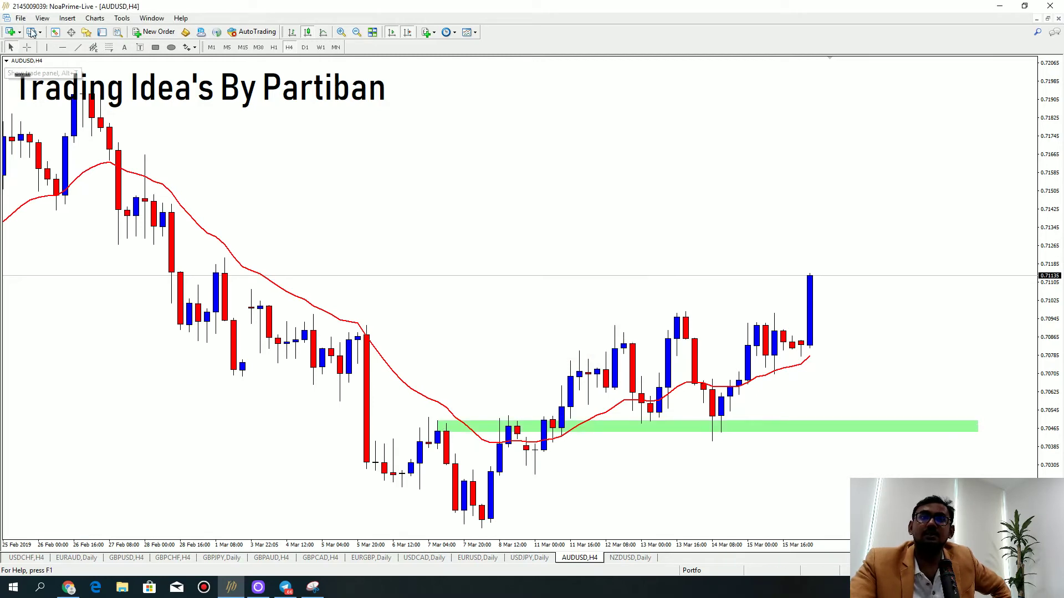
Add a Right Price Label at 0.70476 on the zone and sketch the projected dip and rally.
click(67, 18)
mouse_move(133, 113)
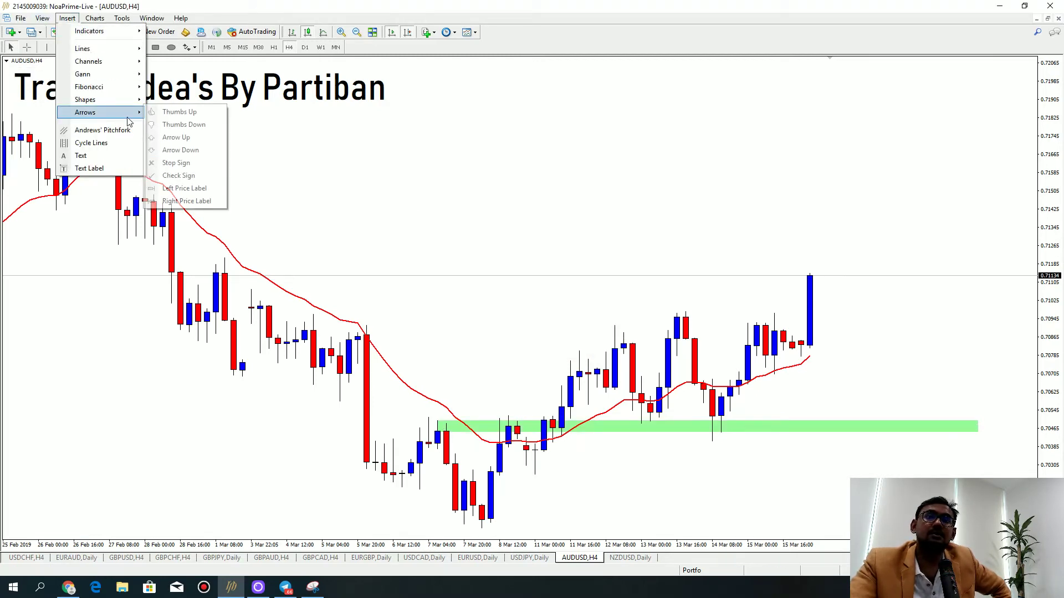
click(186, 201)
drag(936, 416, 954, 426)
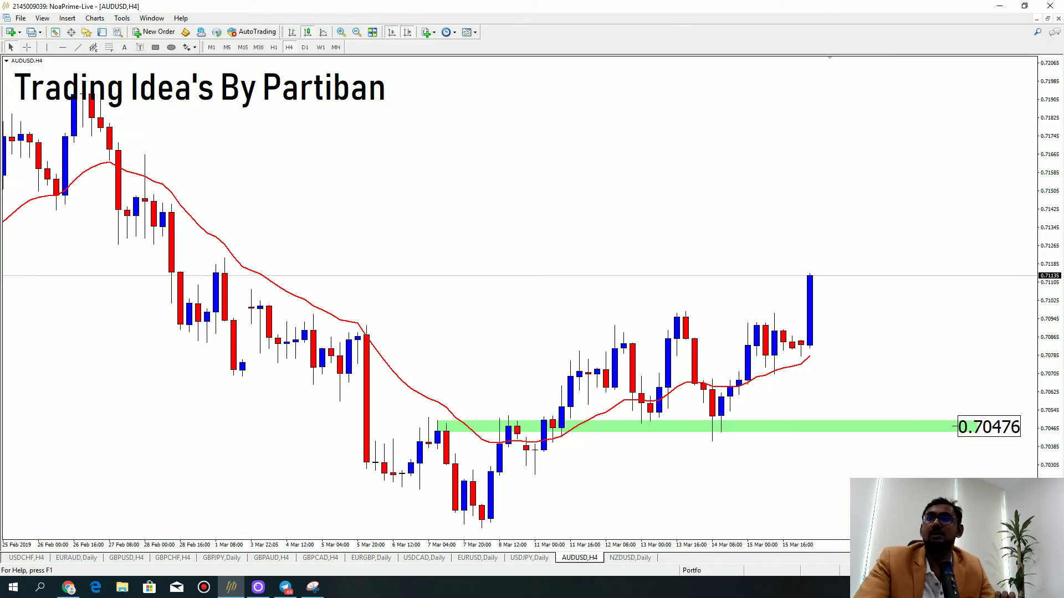
mouse_move(810, 275)
mouse_down()
mouse_move(877, 425)
mouse_move(1012, 146)
mouse_up()
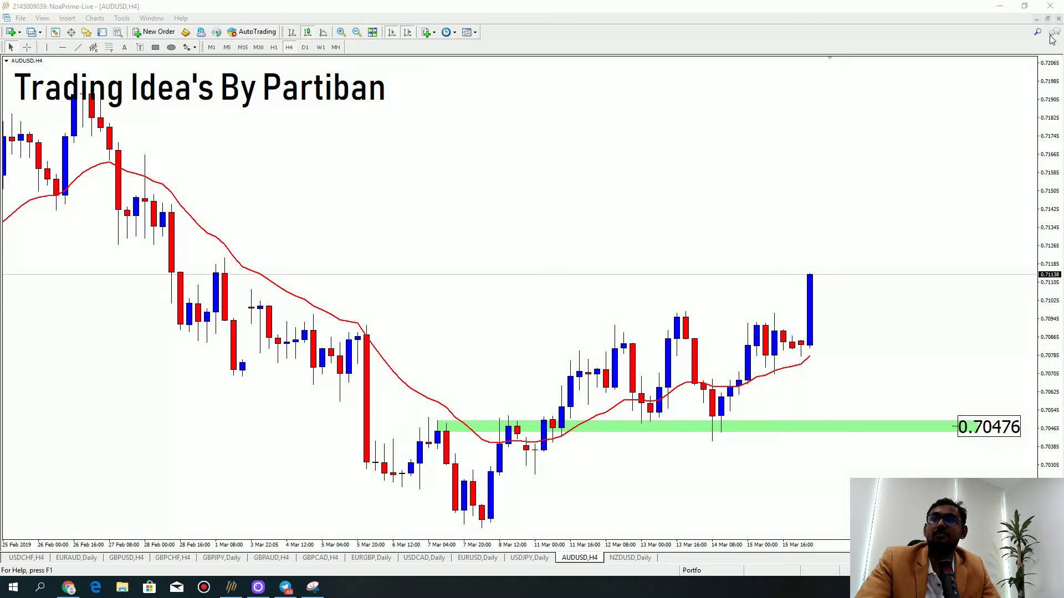
scroll(628, 100, up, 1)
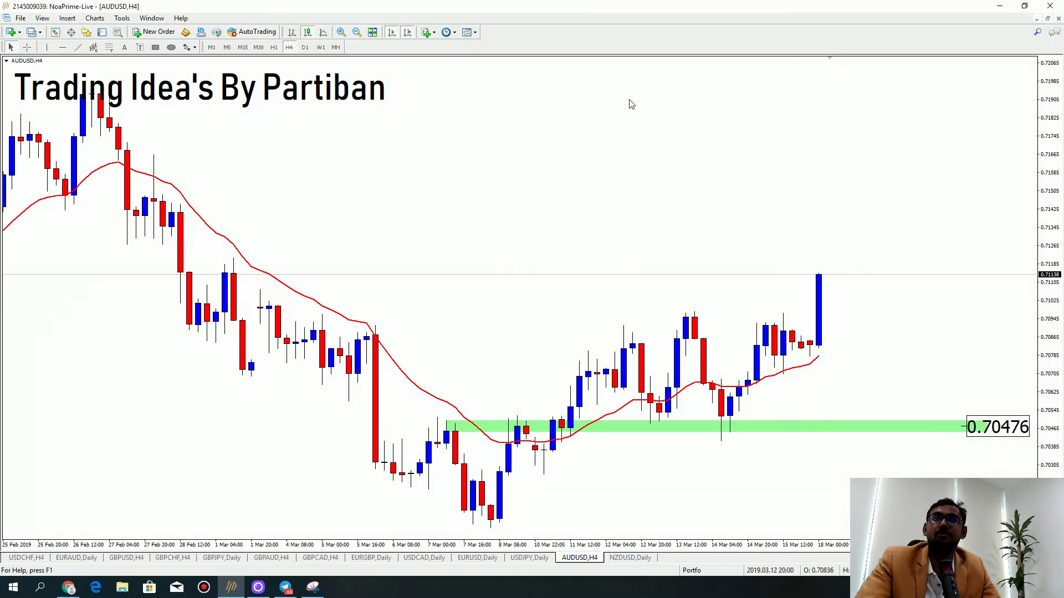
Zoom out and draw a rectangle zone at the resistance near 0.7170.
click(355, 32)
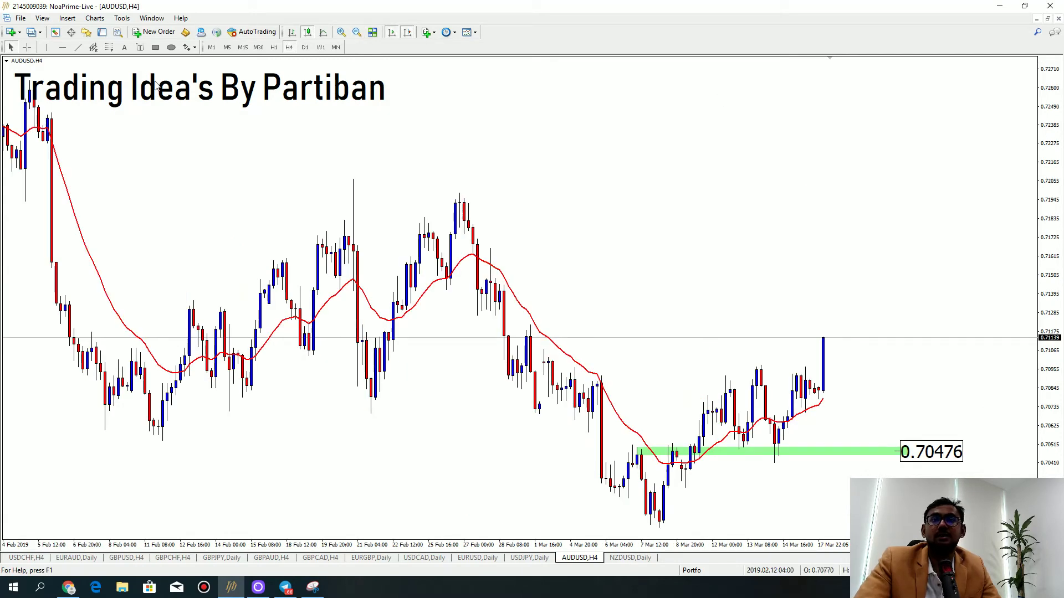
click(155, 47)
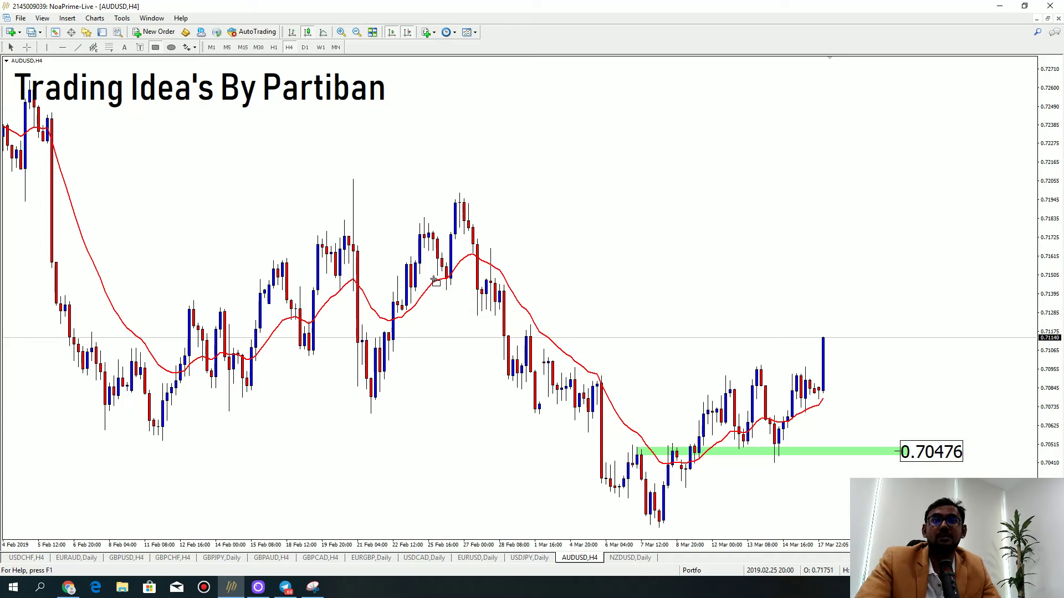
drag(452, 231, 1033, 244)
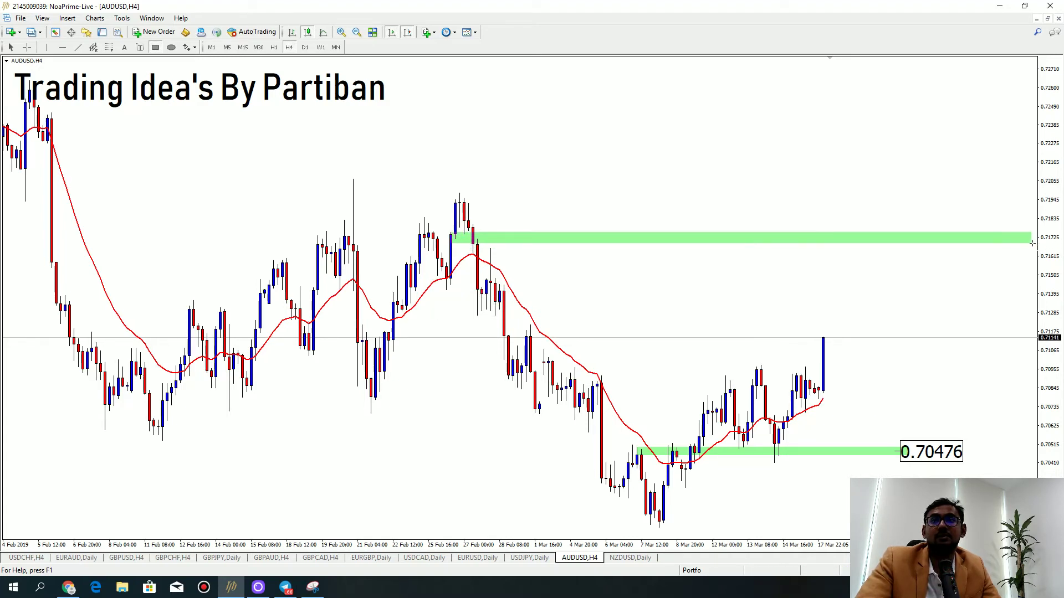
Colour the resistance zone Pink and nudge the zone and its price label into place.
right_click(1032, 245)
click(992, 251)
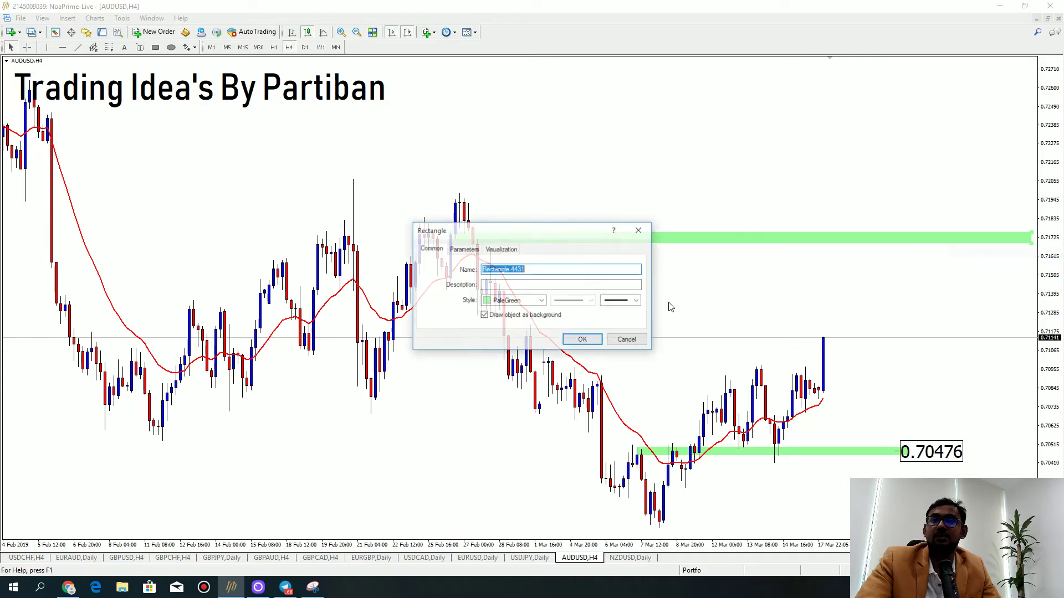
click(541, 301)
click(577, 418)
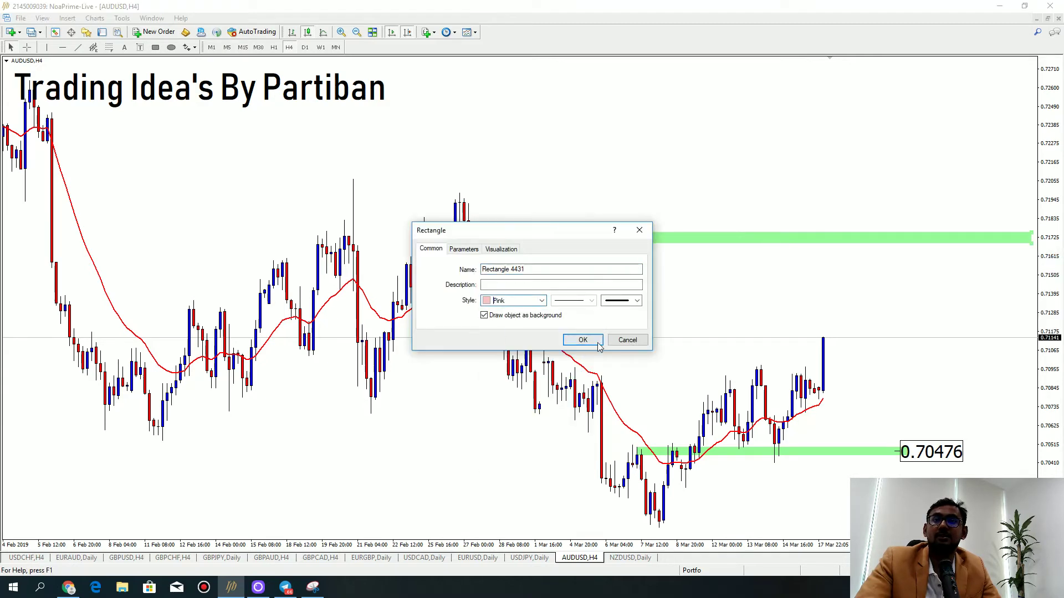
click(580, 339)
drag(451, 237, 456, 241)
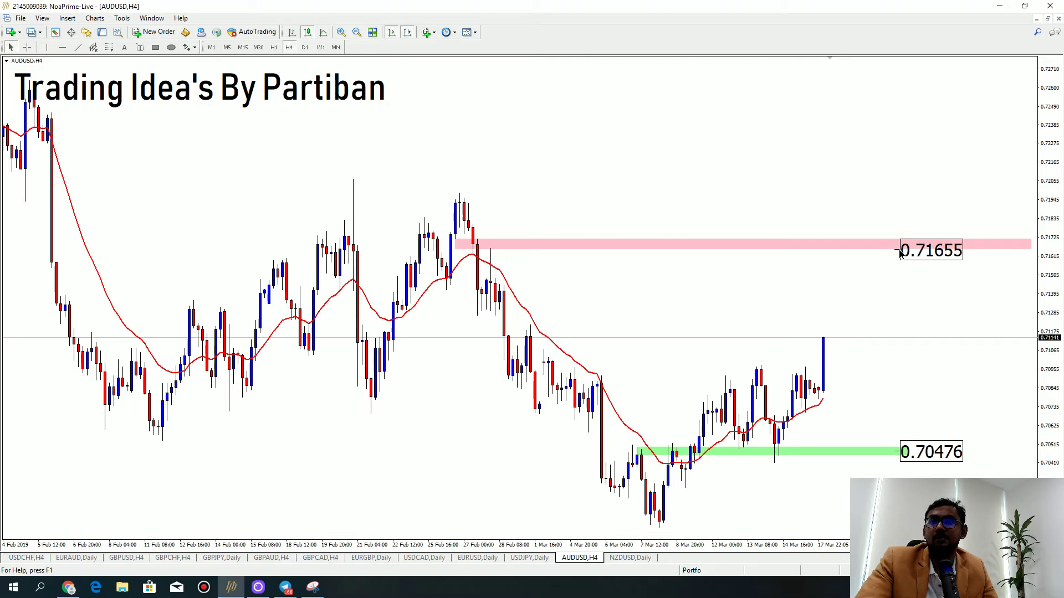
drag(900, 252, 901, 252)
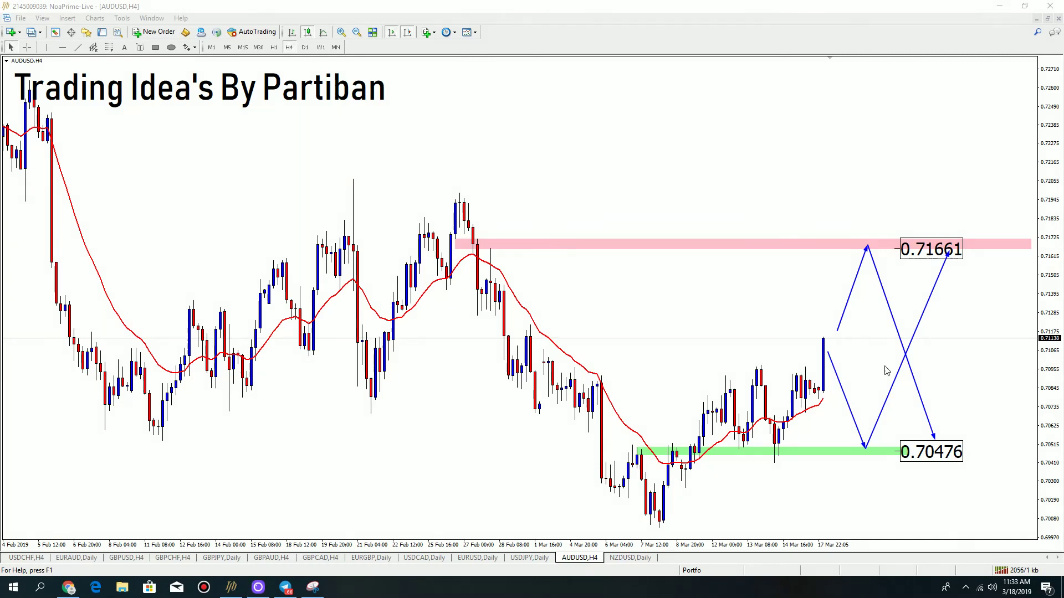
Switch to the NZDUSD,Daily chart tab.
click(640, 559)
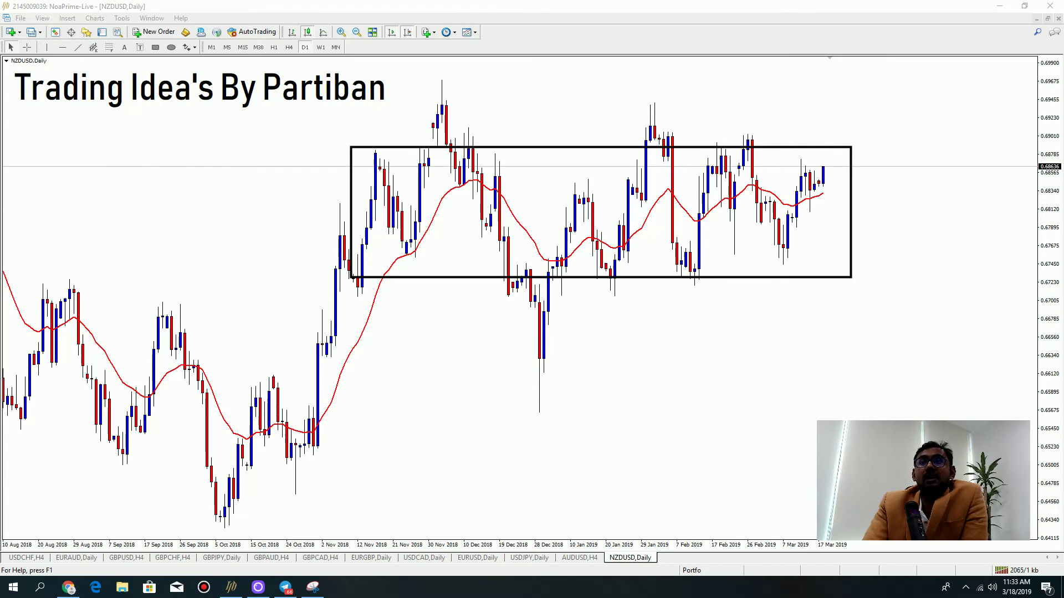
Draw a pink resistance zone above the NZDUSD highs with a right price label at 0.68974.
click(673, 132)
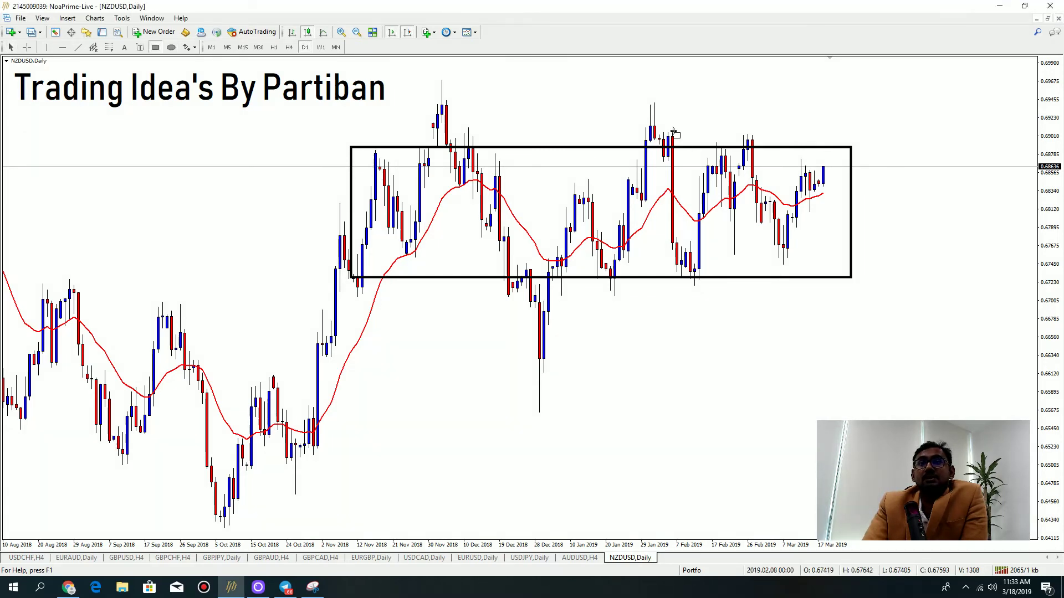
drag(655, 132, 903, 139)
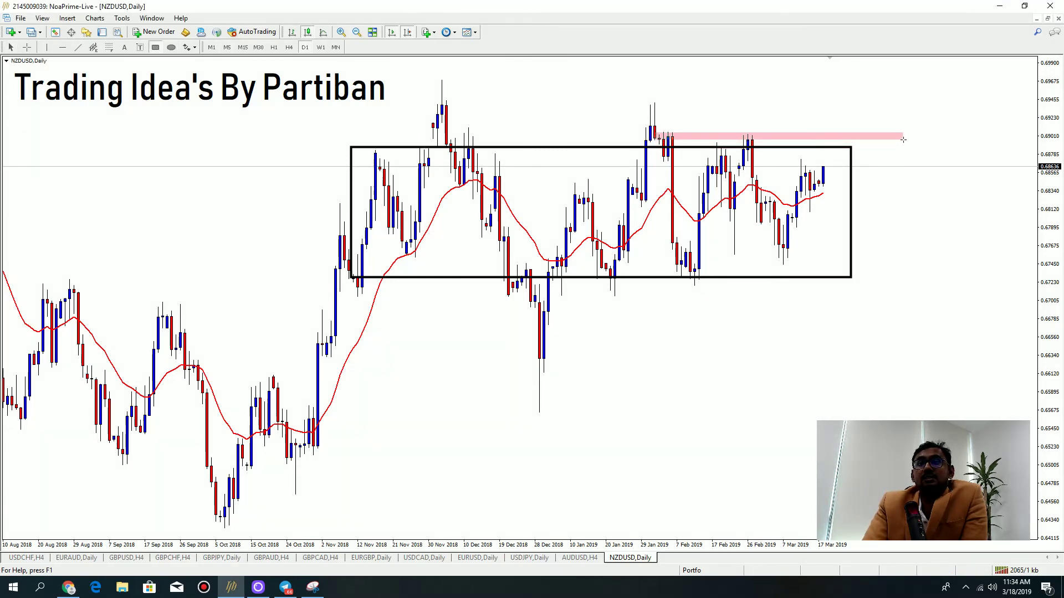
click(67, 17)
mouse_move(111, 116)
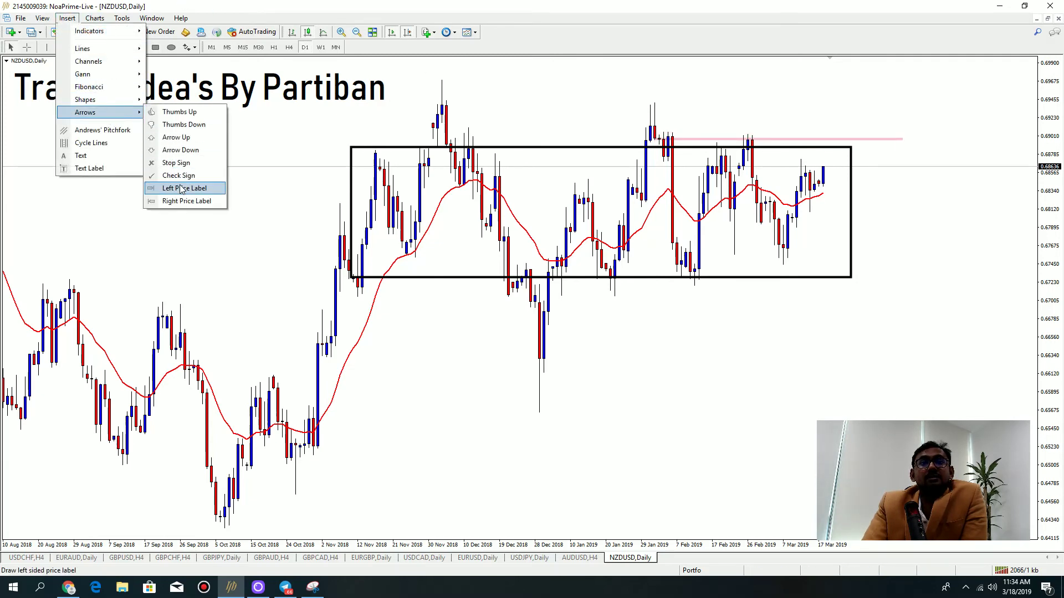
click(184, 201)
drag(871, 221, 879, 138)
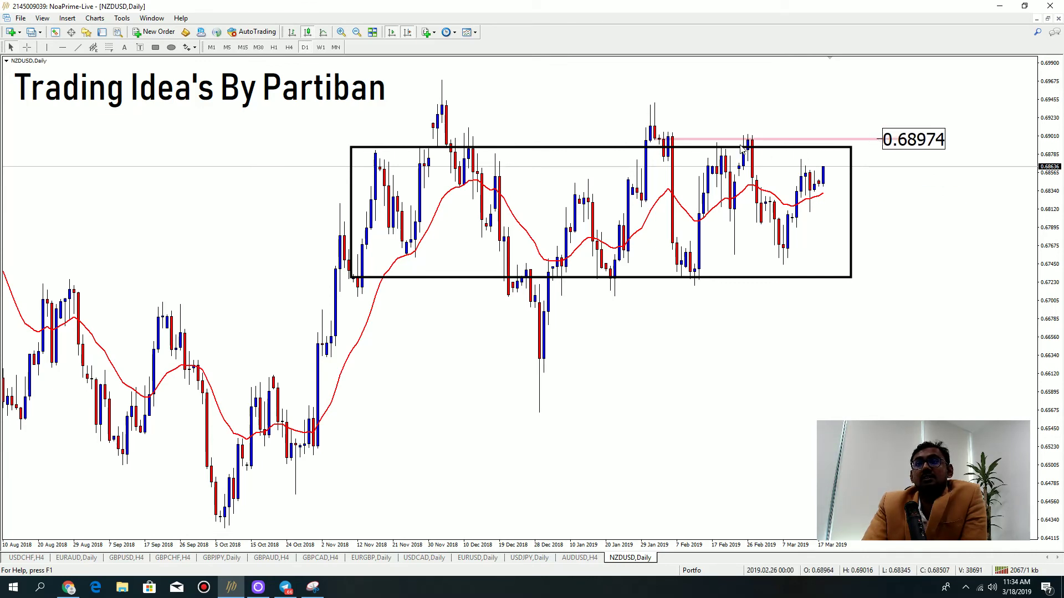
drag(652, 137, 651, 104)
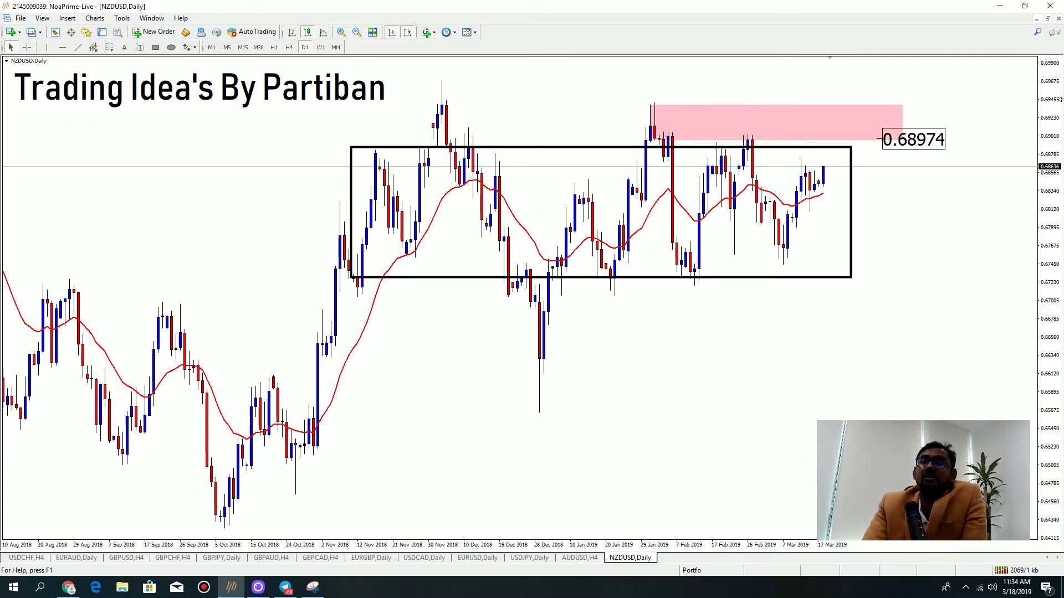
Sketch blue arrows rising from the last candle into the pink zone, then falling.
mouse_move(833, 155)
mouse_down()
mouse_move(855, 88)
mouse_move(848, 107)
mouse_move(943, 364)
mouse_up()
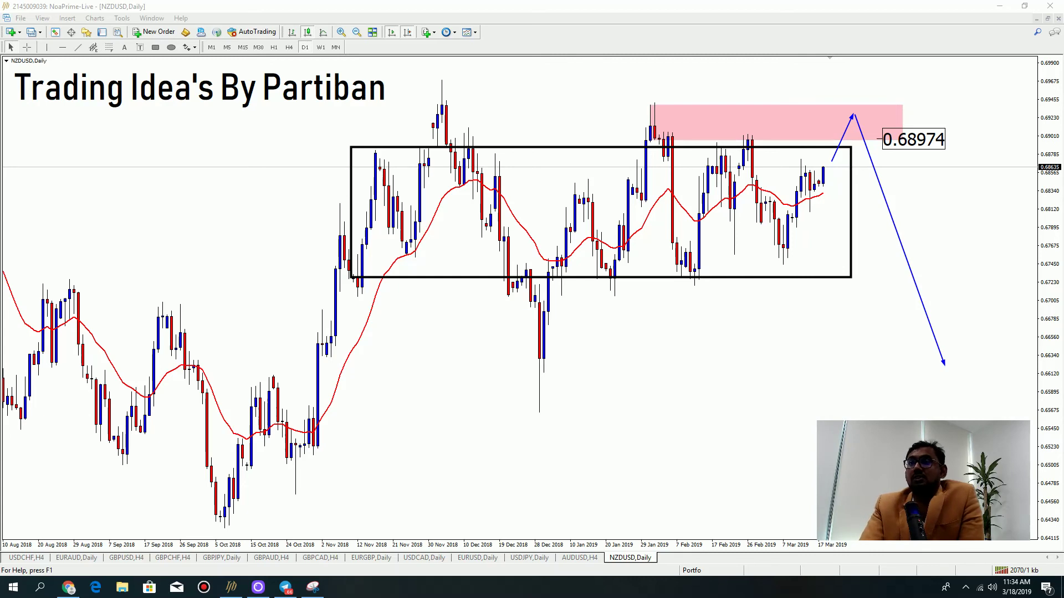
drag(1000, 399, 869, 244)
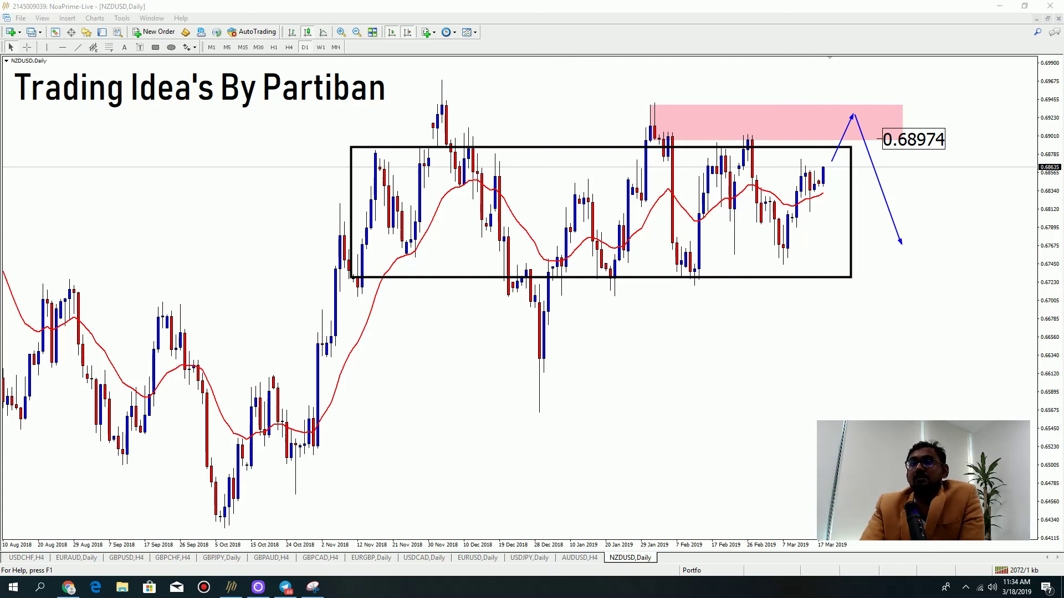
drag(901, 244, 914, 275)
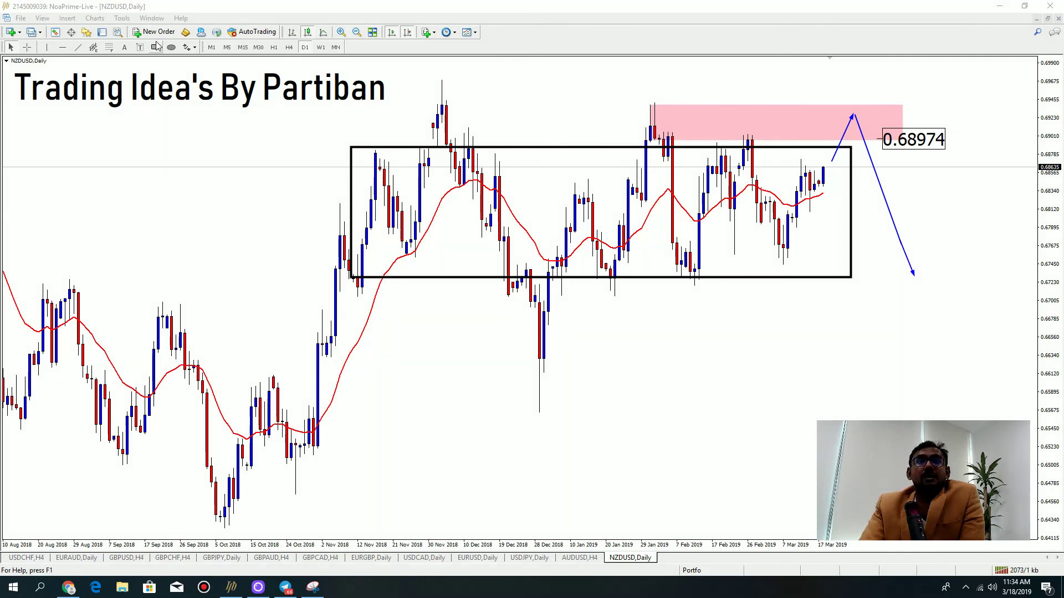
click(890, 278)
Draw a support rectangle along the range bottom near 0.6725 and colour it light green.
mouse_move(960, 287)
mouse_down()
mouse_move(464, 239)
mouse_move(339, 270)
mouse_up()
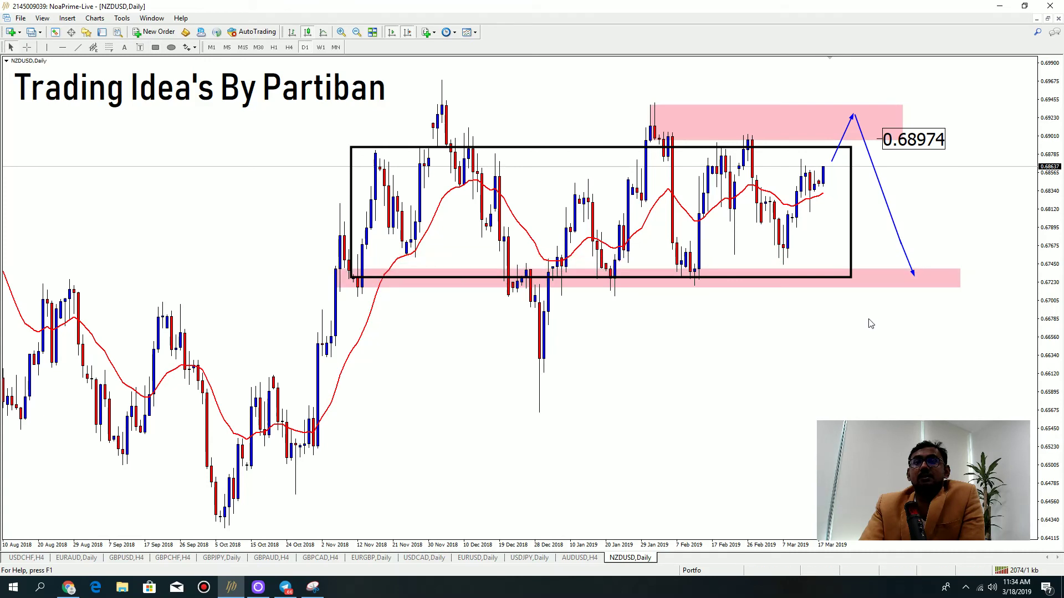
right_click(962, 292)
click(968, 297)
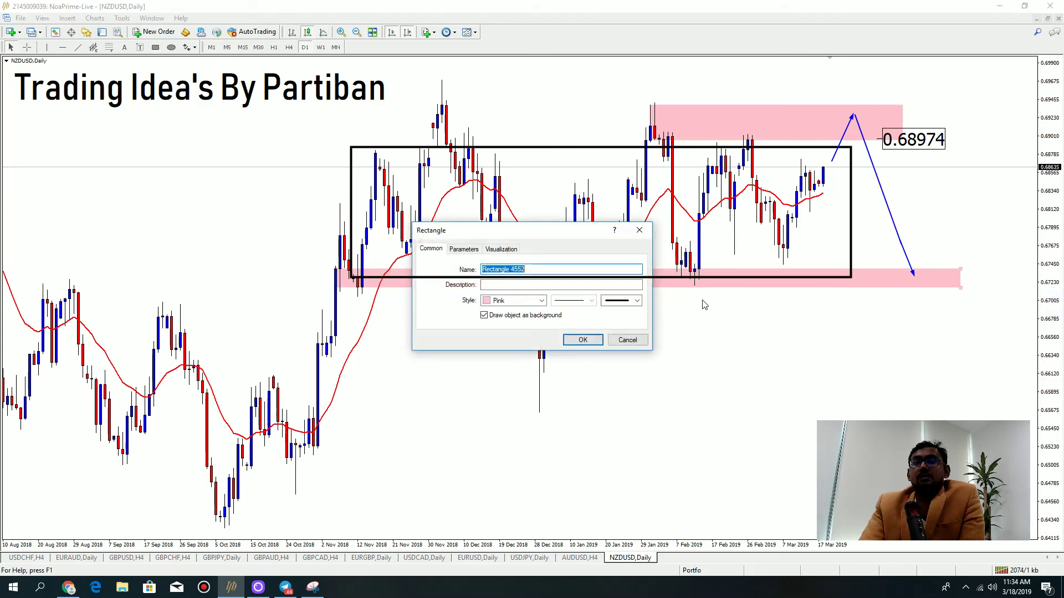
click(541, 300)
click(568, 408)
click(580, 340)
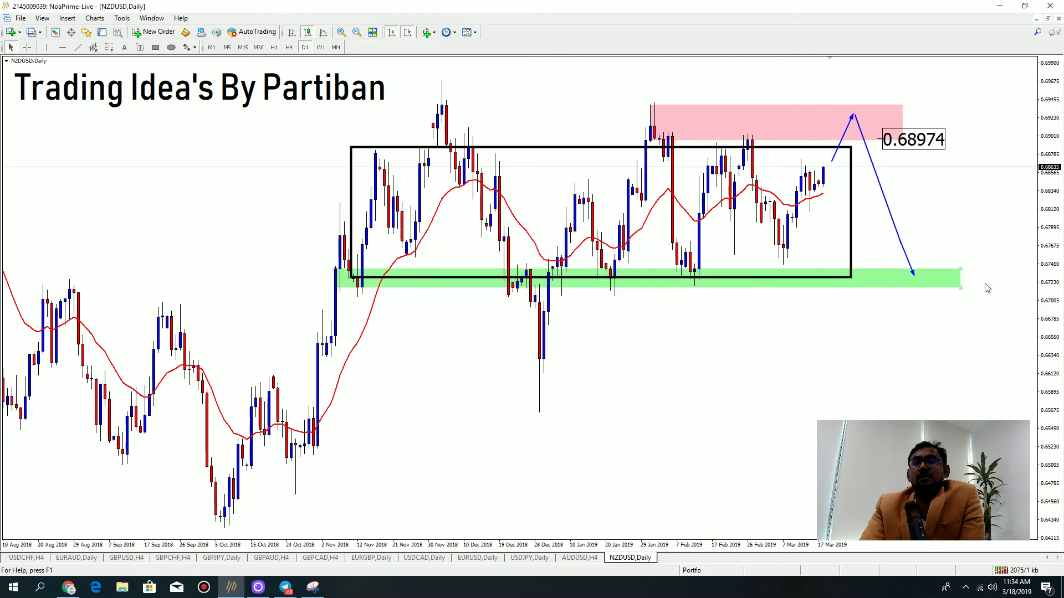
drag(935, 276, 930, 278)
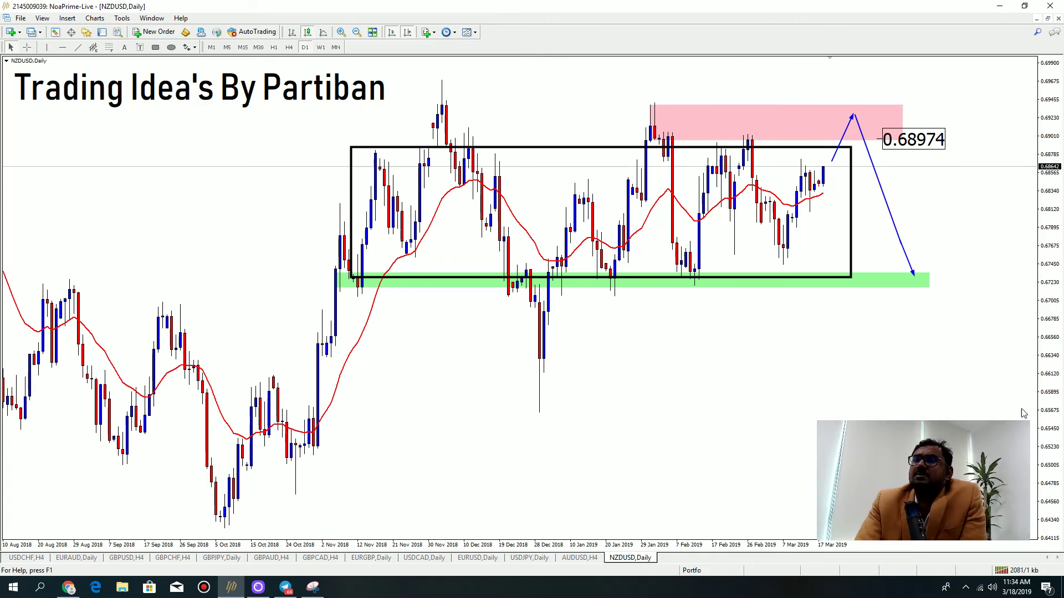
Measure the distance from the pink resistance zone down to the green support zone.
mouse_move(859, 187)
mouse_down()
mouse_move(937, 188)
mouse_move(864, 188)
mouse_up()
middle_click(851, 127)
drag(851, 127, 881, 280)
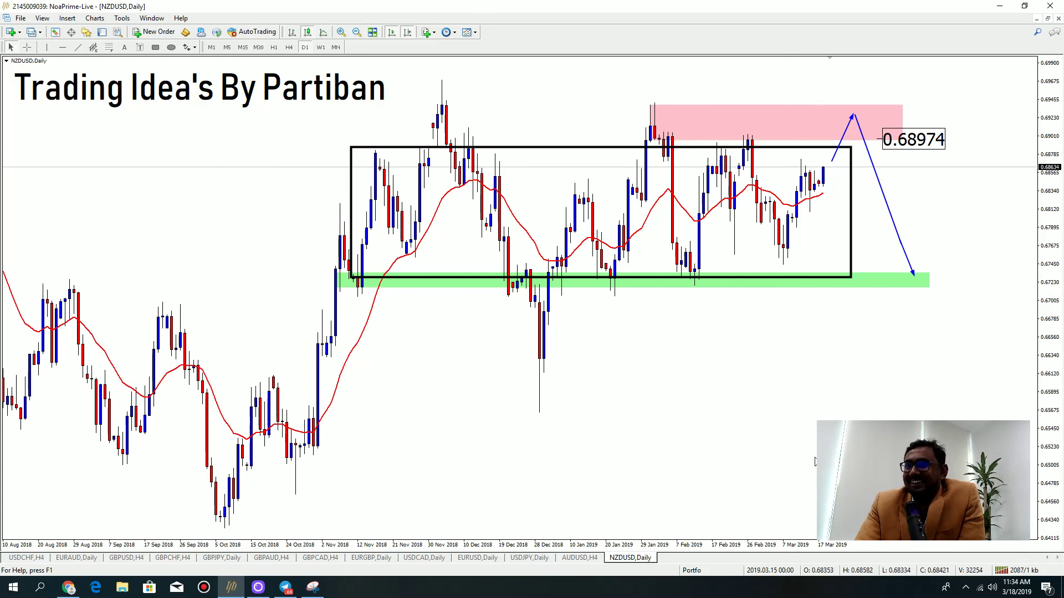
Review the GBPUSD, GBPCHF, GBPJPY, GBPAUD and GBPCAD charts, measuring a recent move.
click(137, 558)
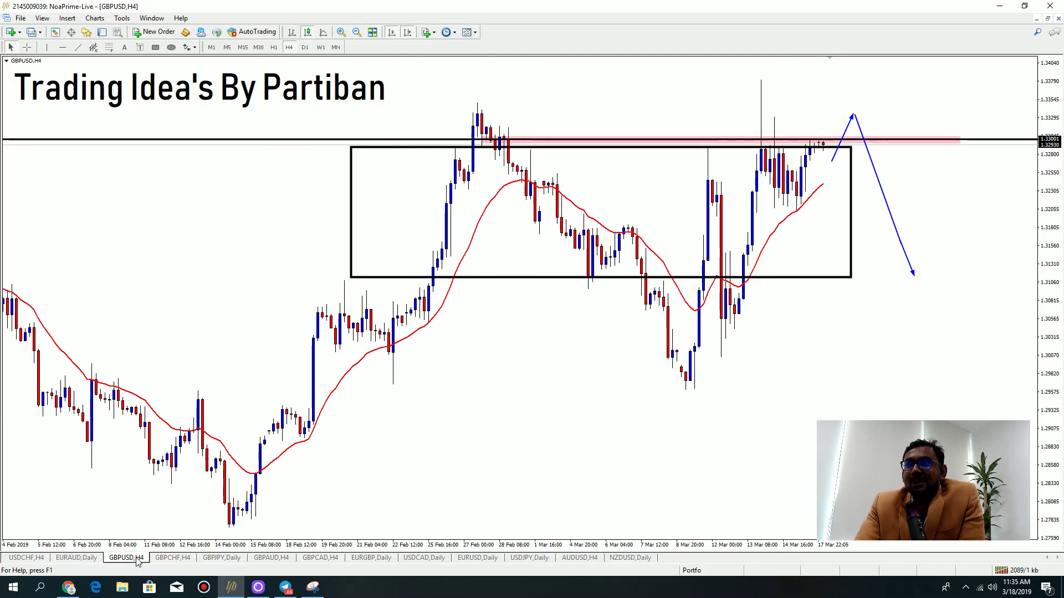
click(186, 559)
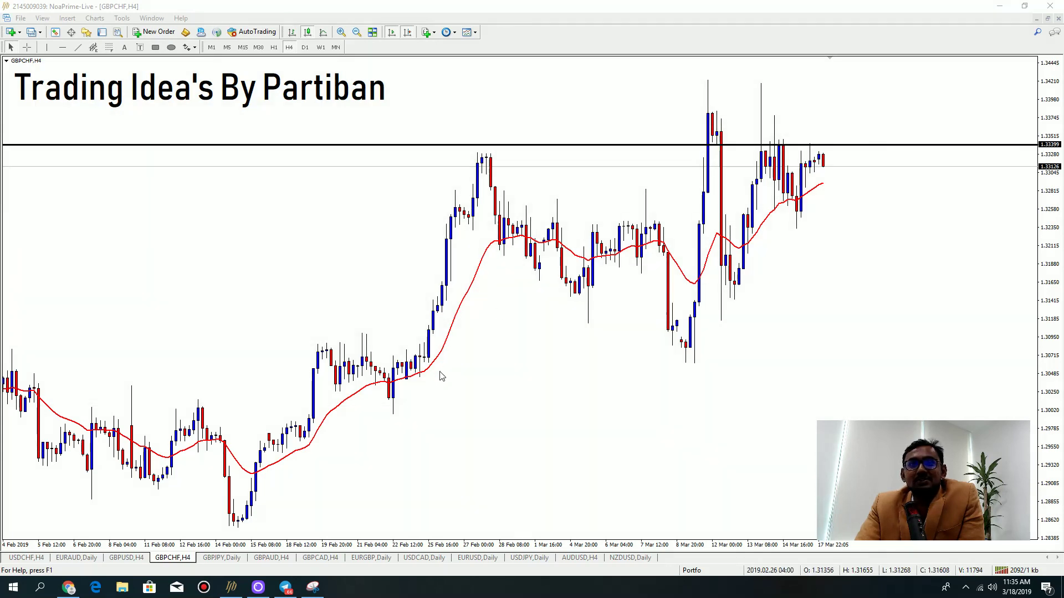
click(222, 558)
click(274, 558)
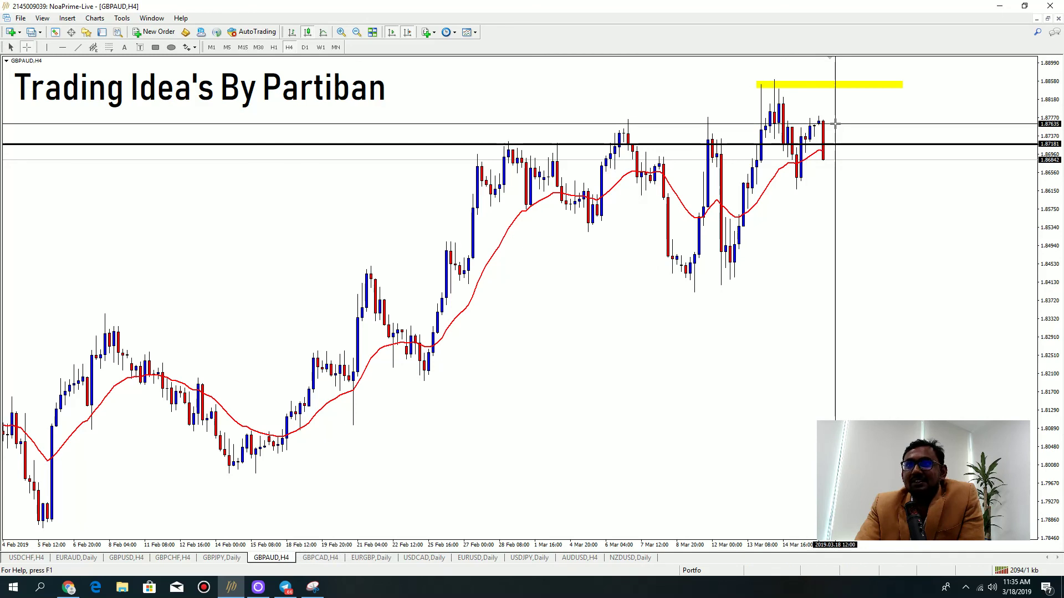
mouse_move(834, 121)
mouse_down()
mouse_move(829, 159)
mouse_move(836, 120)
mouse_up()
click(320, 558)
middle_click(824, 152)
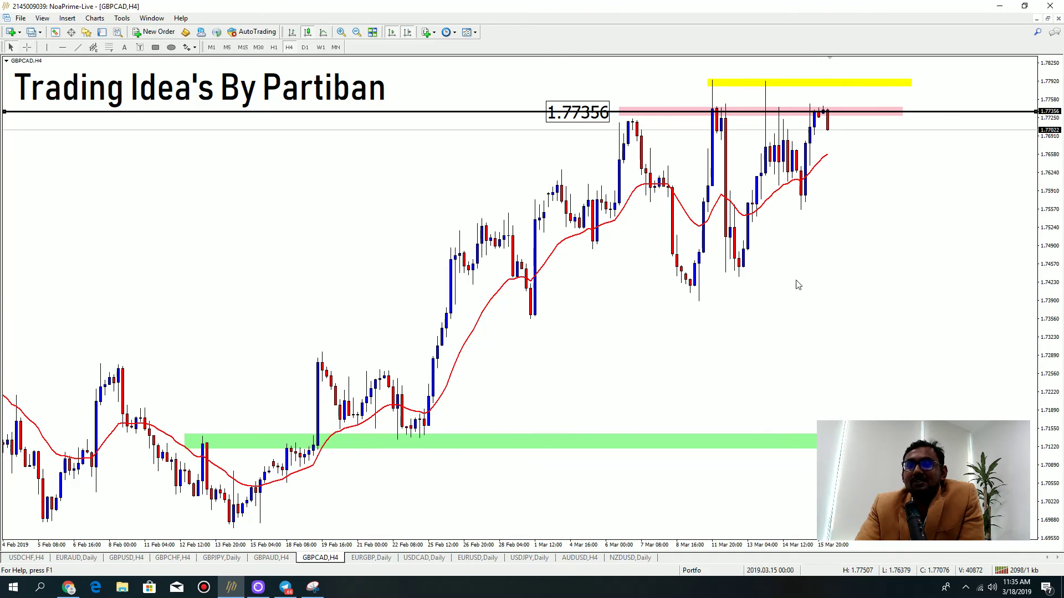
Look through USDCAD, EURUSD, USDJPY and AUDUSD, ending on the NZDUSD daily chart.
click(420, 560)
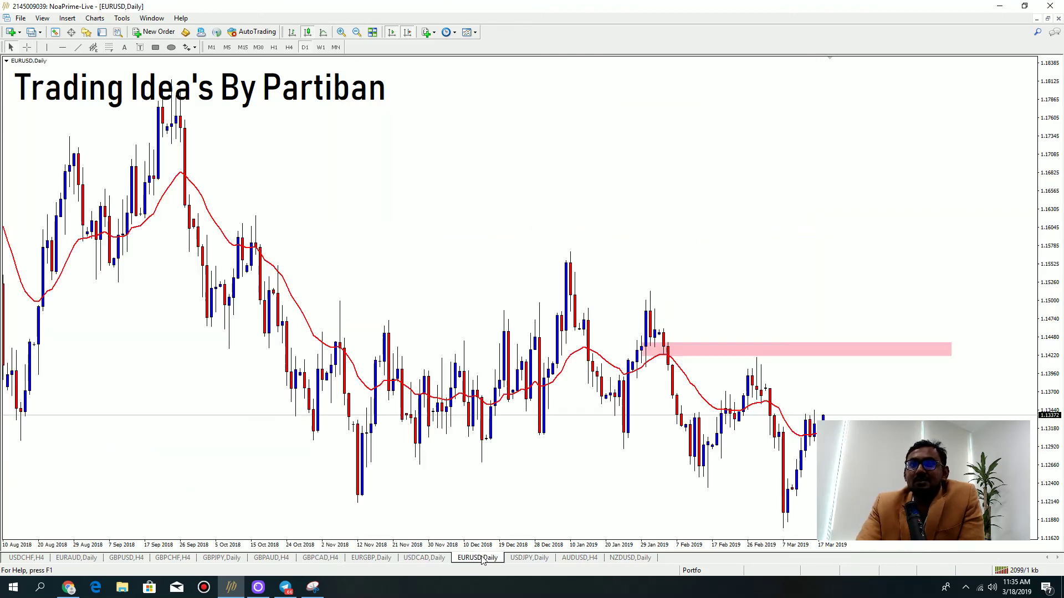
click(477, 558)
click(525, 558)
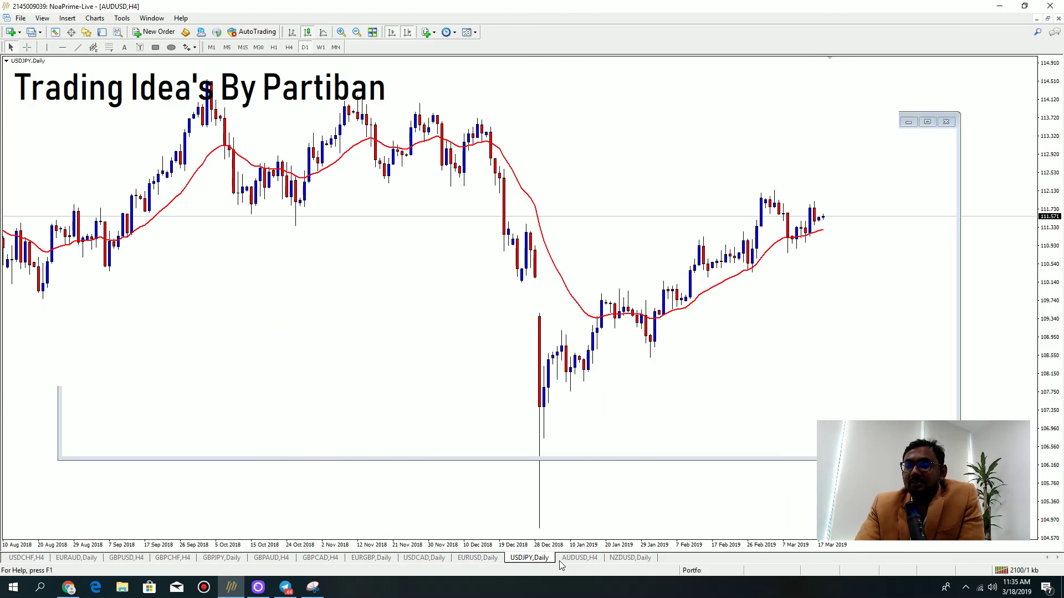
click(560, 558)
click(624, 559)
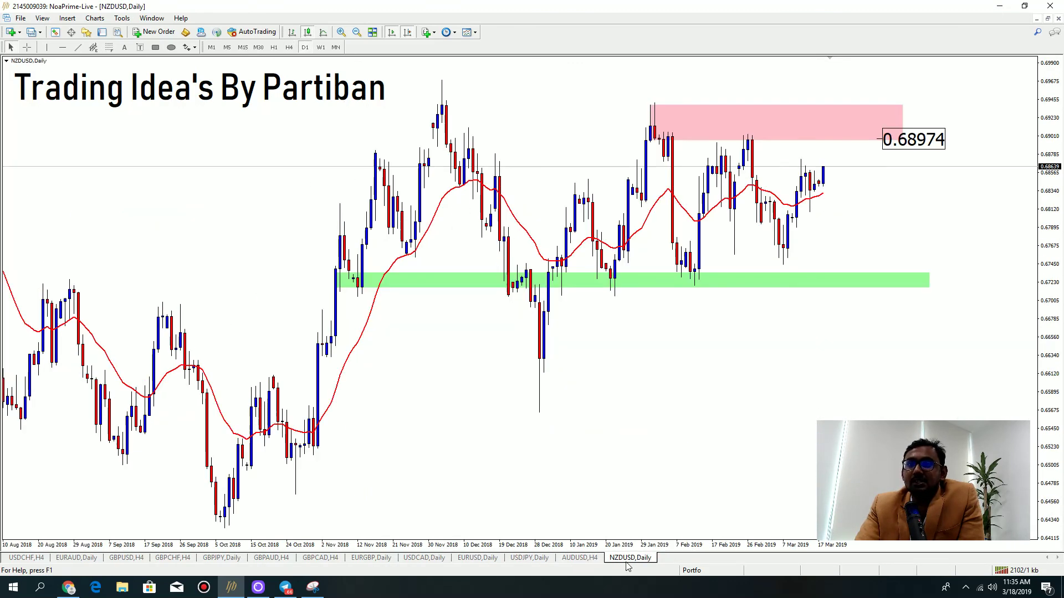